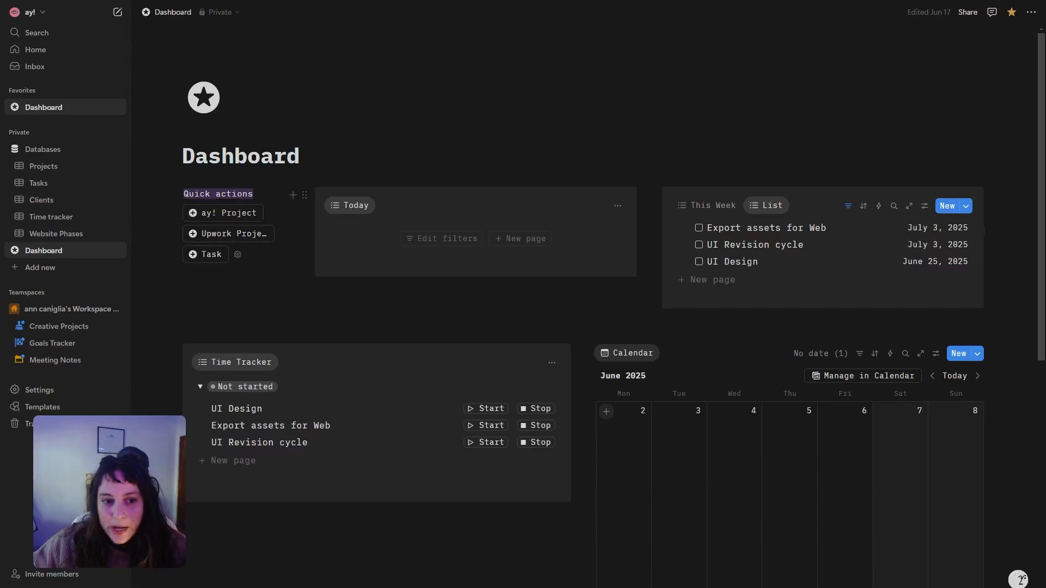
Create a project with the ay! Project quick action and title it "New Web Project".
click(224, 214)
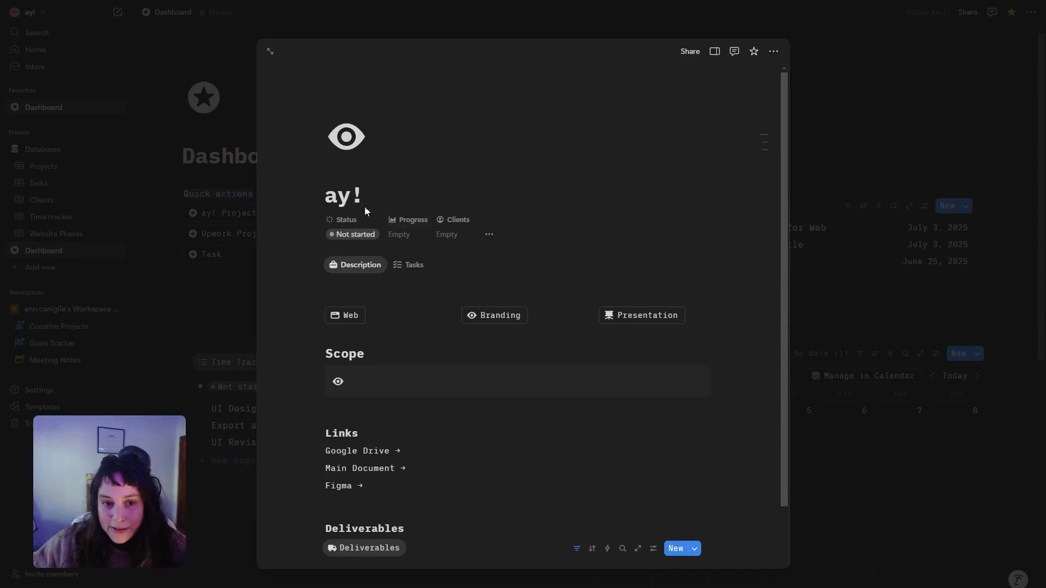
drag(364, 203, 314, 190)
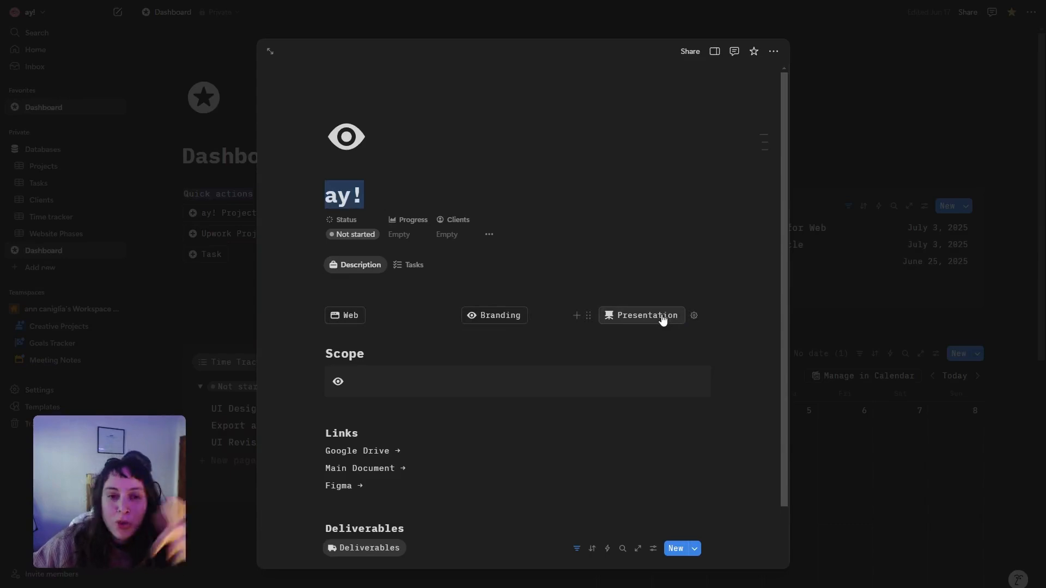
double_click(377, 199)
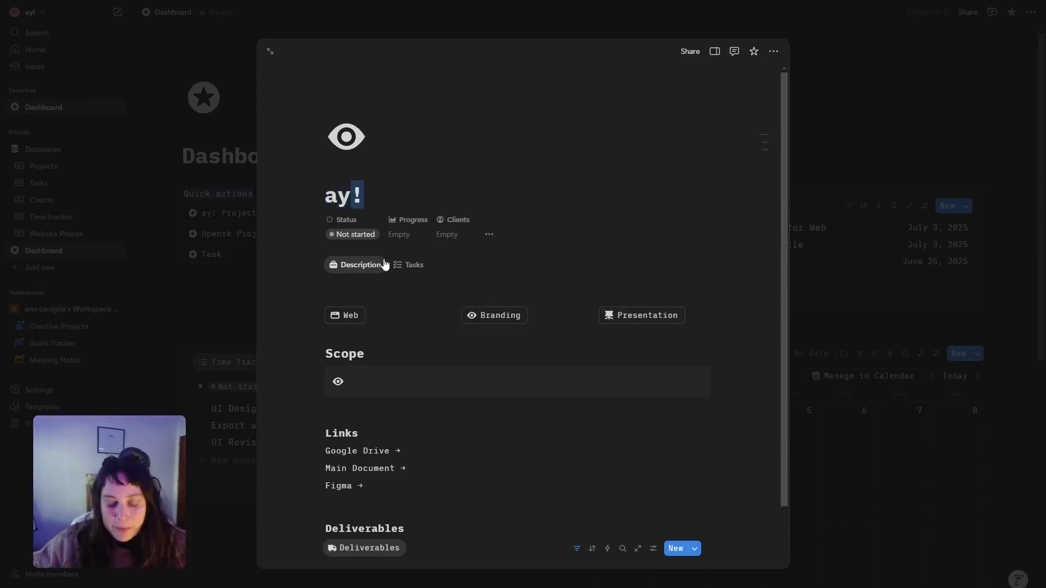
key(Left)
key(ctrl+a)
text(New W)
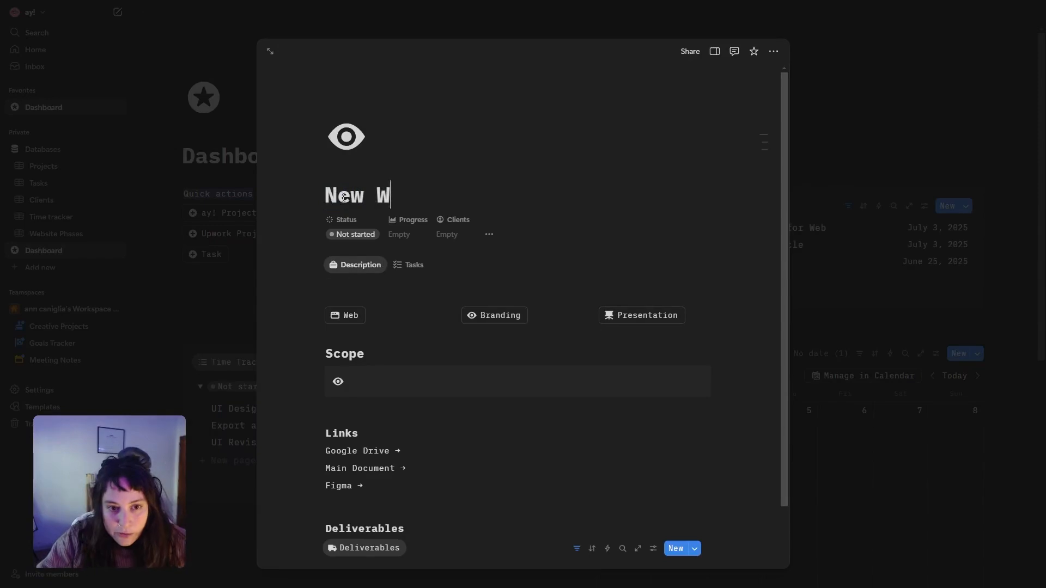
text(eb Project)
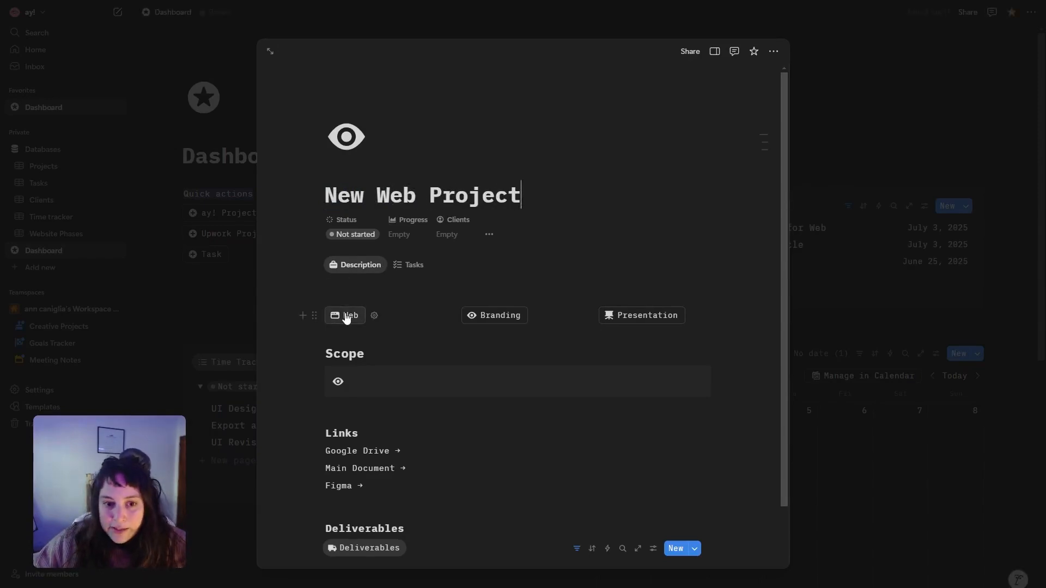
Generate the predefined Web tasks for the project and open it as a full page to review its task list.
click(346, 317)
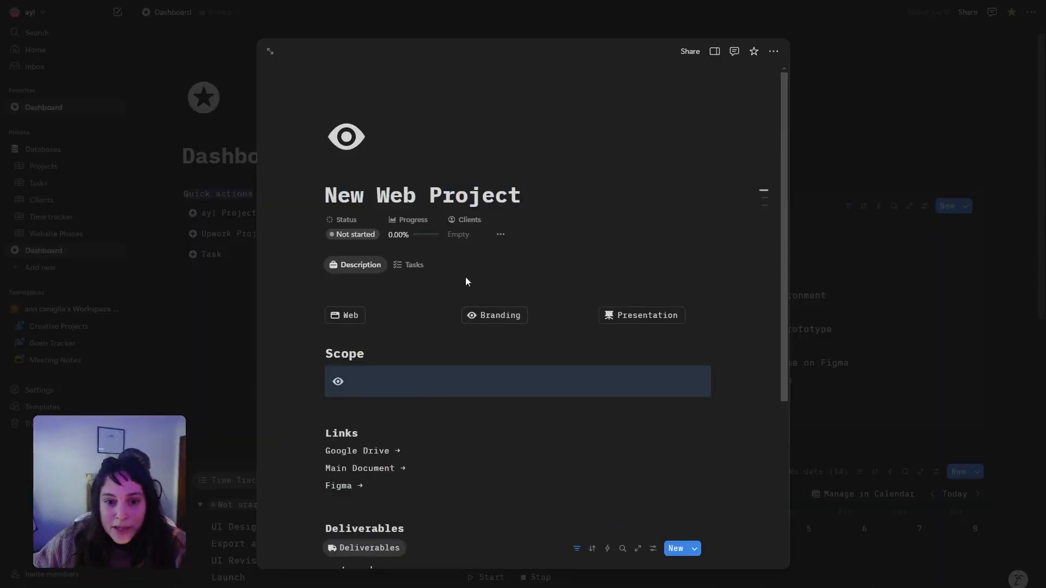
click(414, 267)
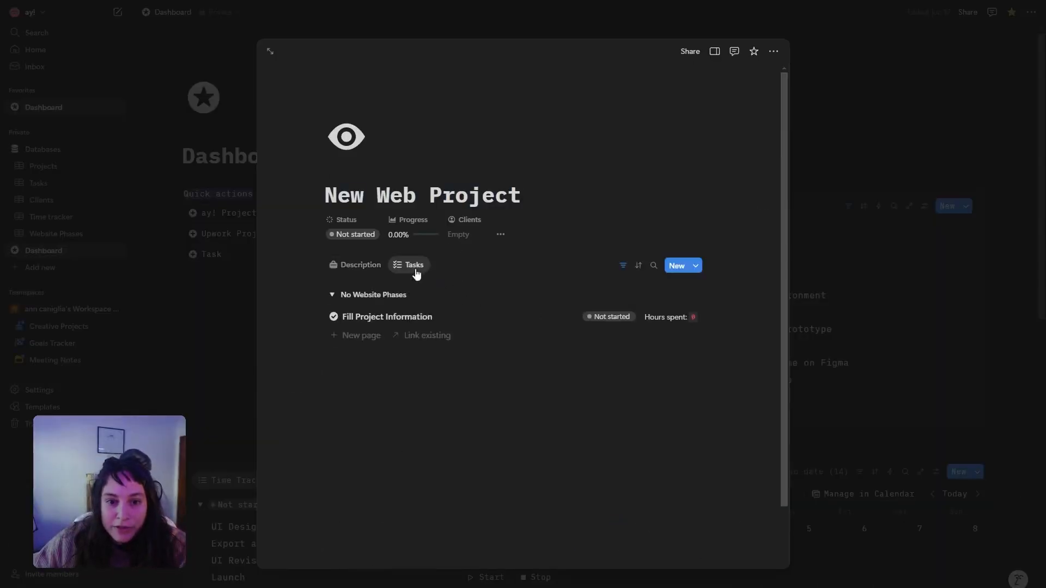
click(270, 51)
scroll(463, 288, down, 5)
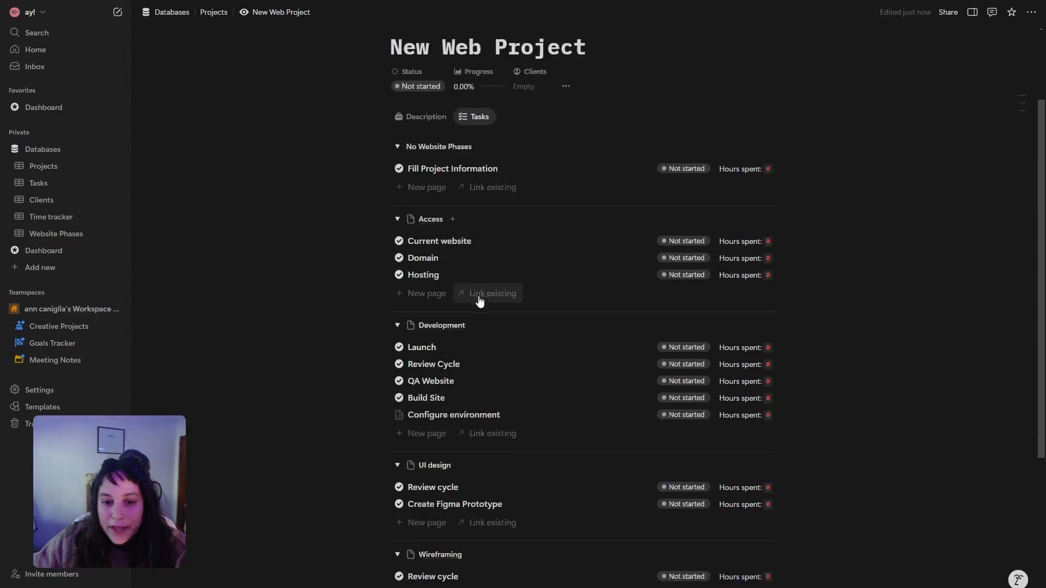
scroll(522, 376, up, 5)
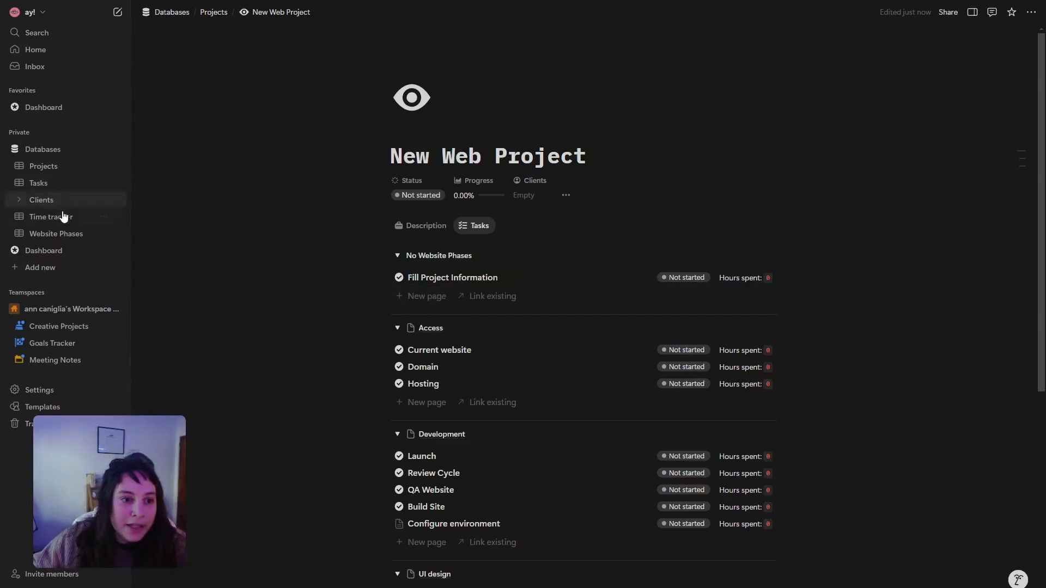
Look through the Tasks database for the entries linked to New Web Project.
click(38, 189)
drag(803, 512, 151, 177)
click(675, 501)
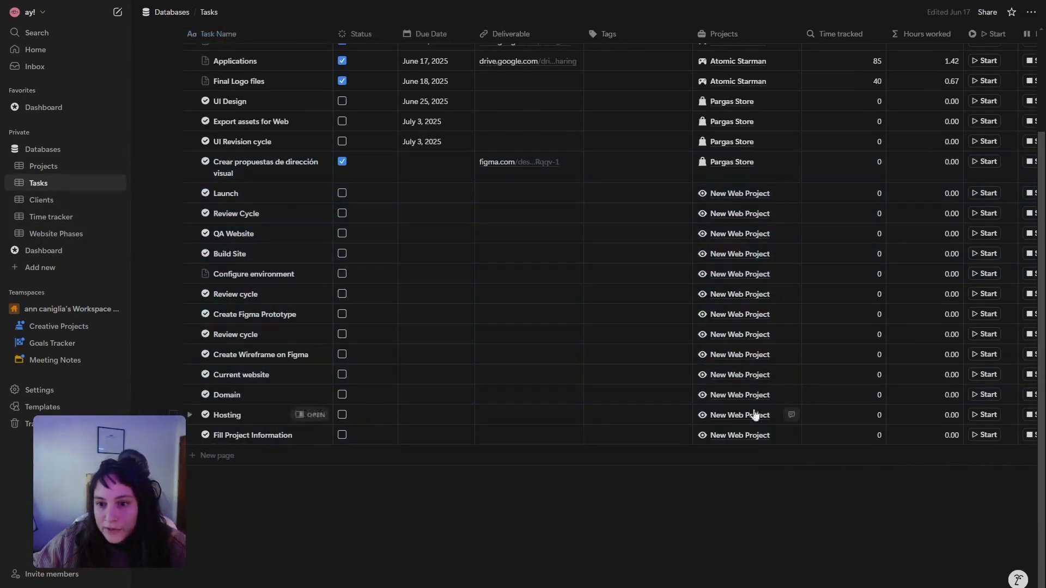
scroll(957, 423, right, 10)
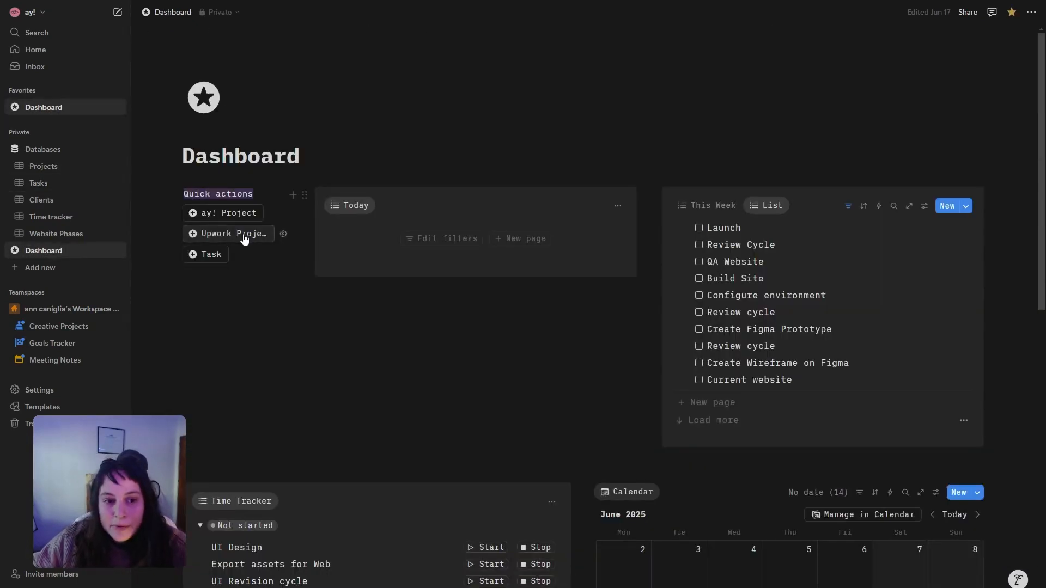
Create a project with the Upwork quick action, title it "Upwork - Branding" and generate its predefined Branding tasks.
click(243, 235)
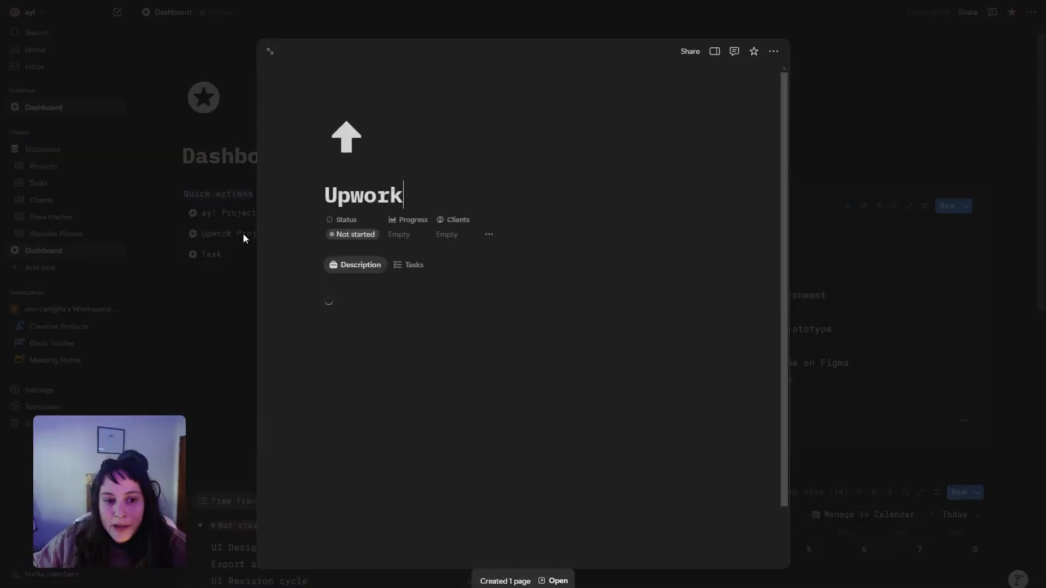
double_click(363, 196)
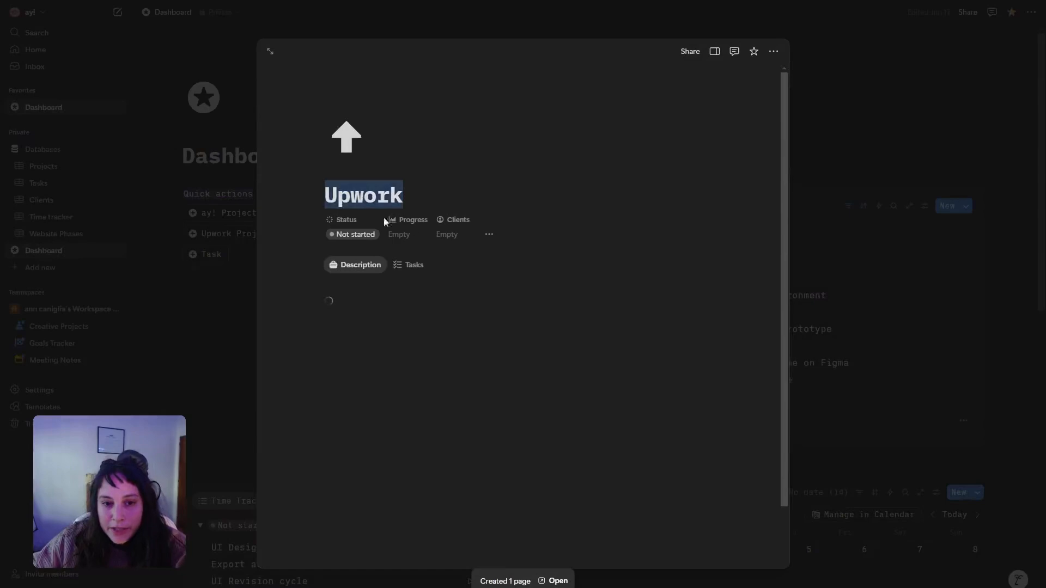
click(420, 198)
text(- Bra)
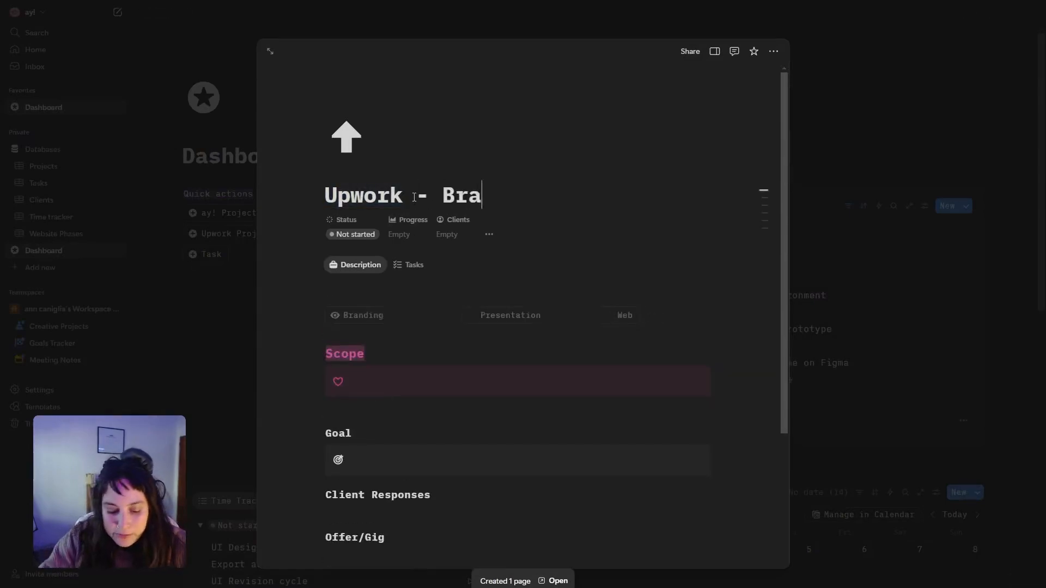
text(nding)
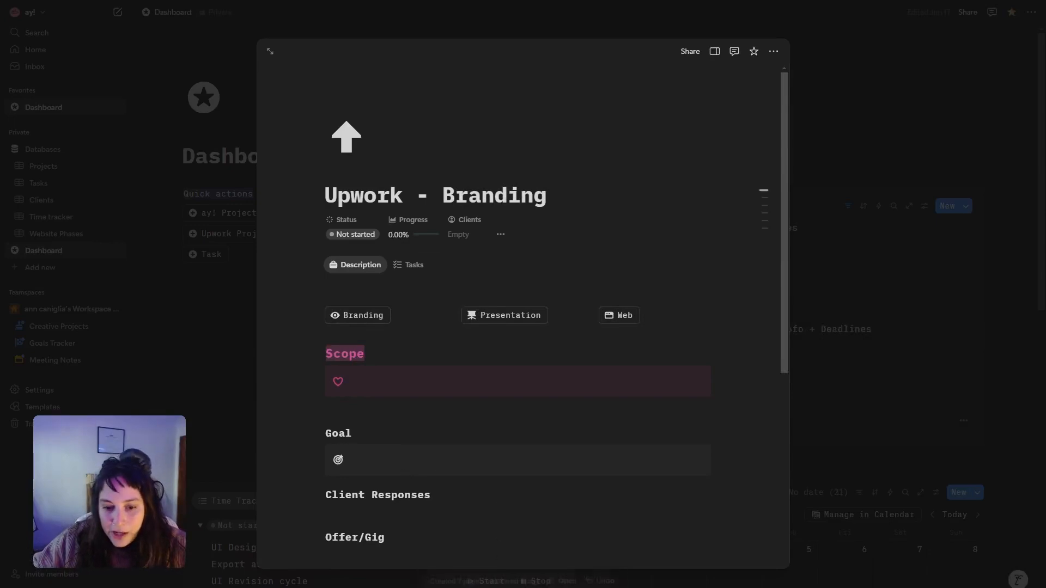
Review the Upwork - Branding project's tasks on its own page and in the Tasks database.
click(413, 265)
scroll(462, 476, down, 1)
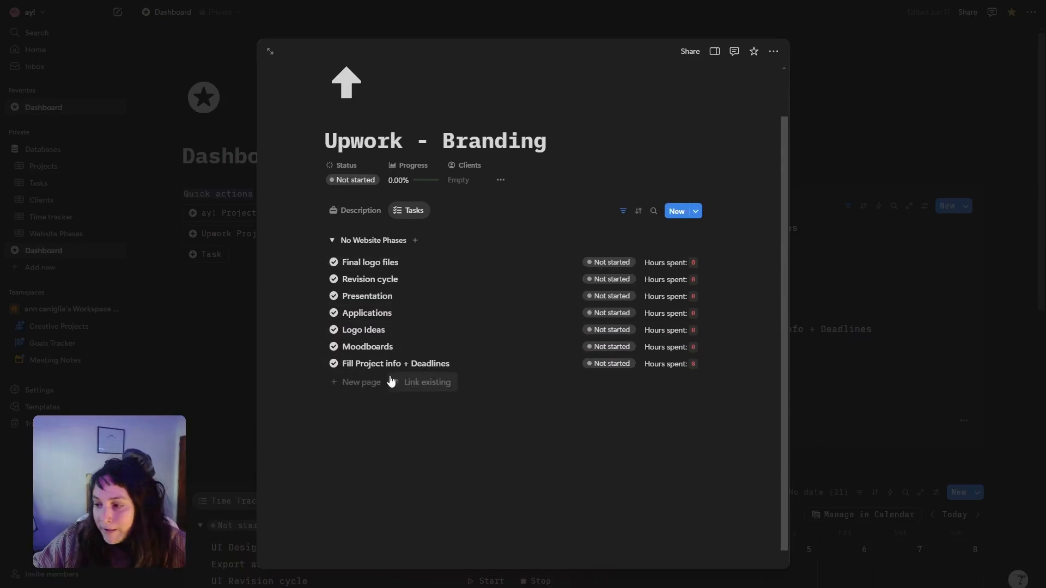
scroll(515, 384, up, 1)
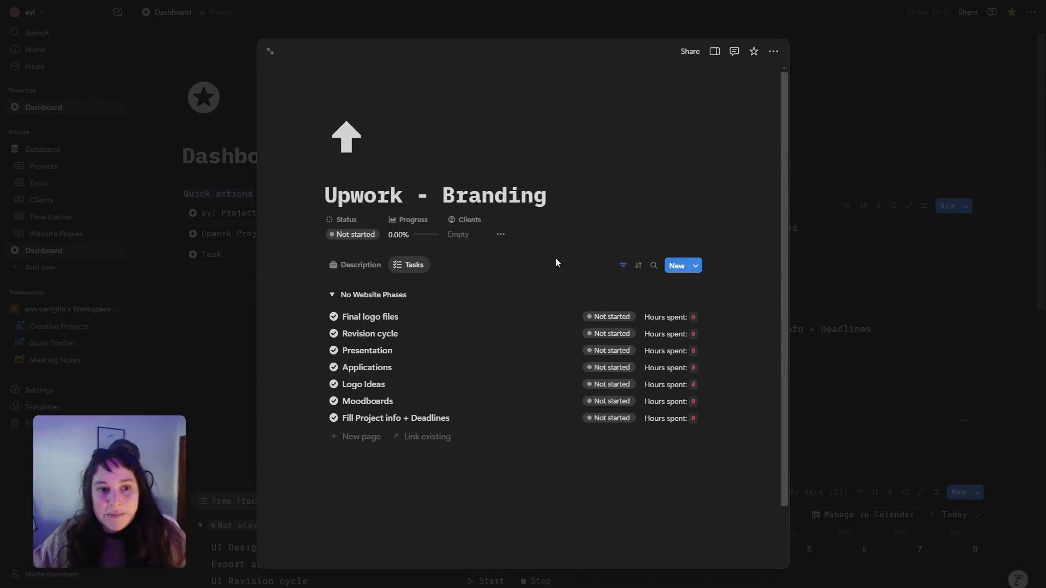
click(46, 109)
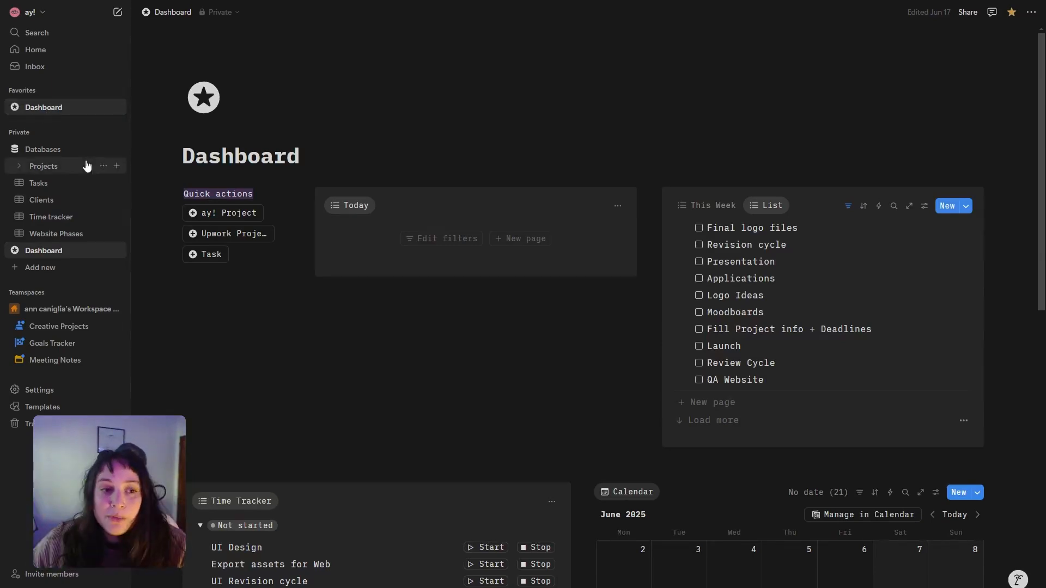
click(65, 191)
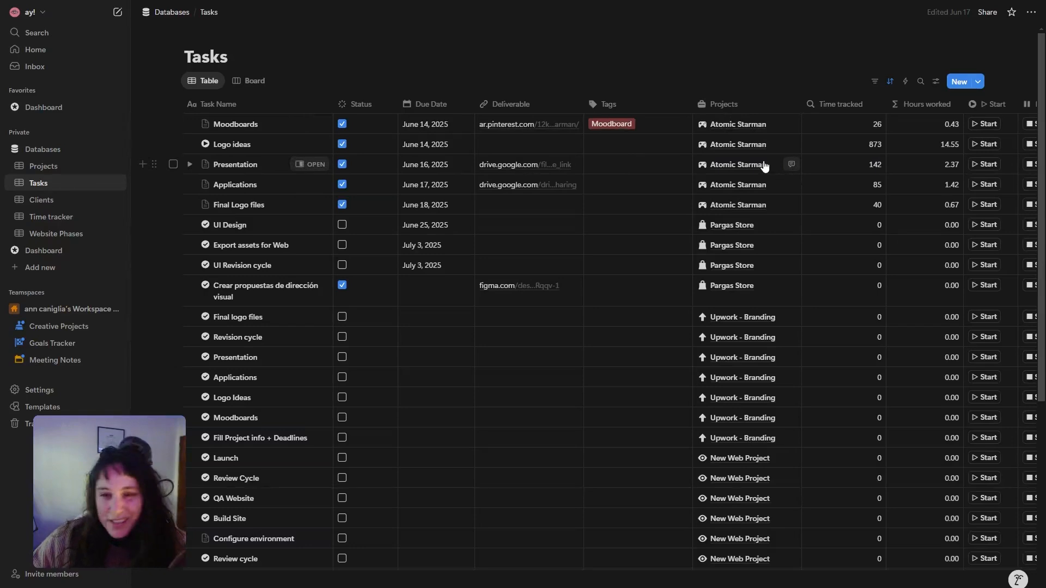
Create a new template in the Projects database and title it "Branding".
click(45, 167)
click(987, 82)
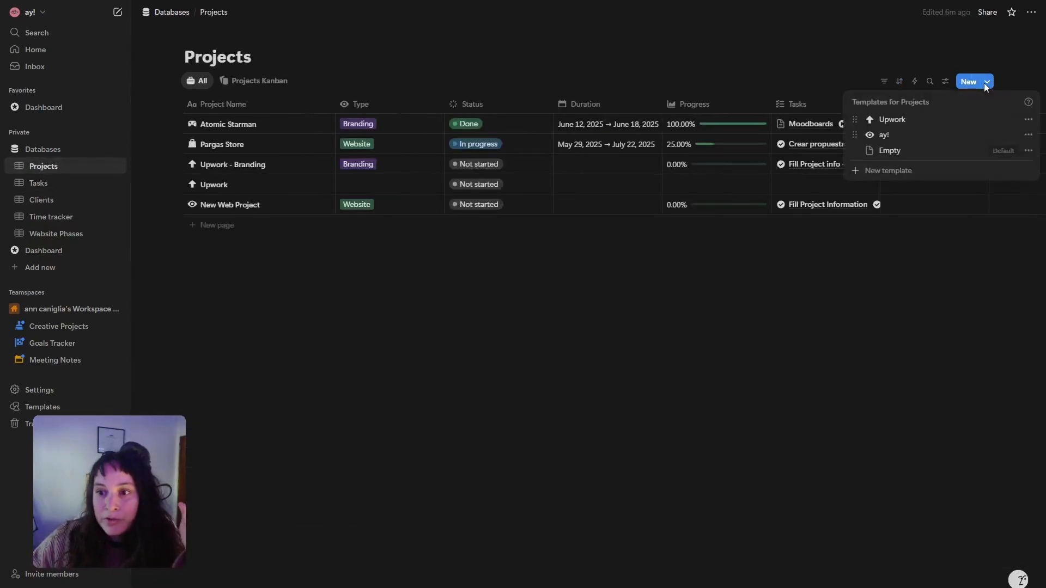
click(275, 44)
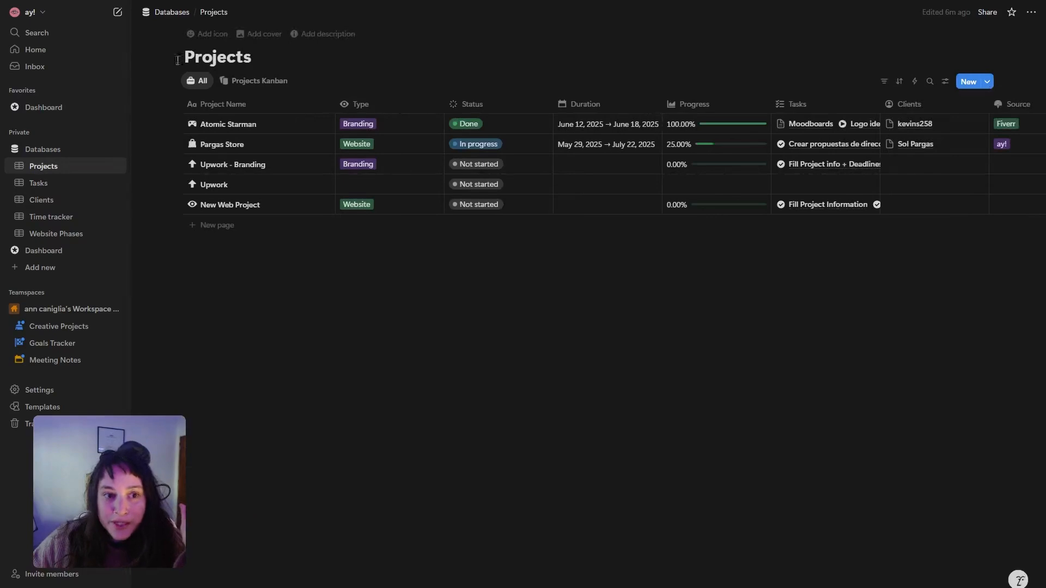
click(986, 82)
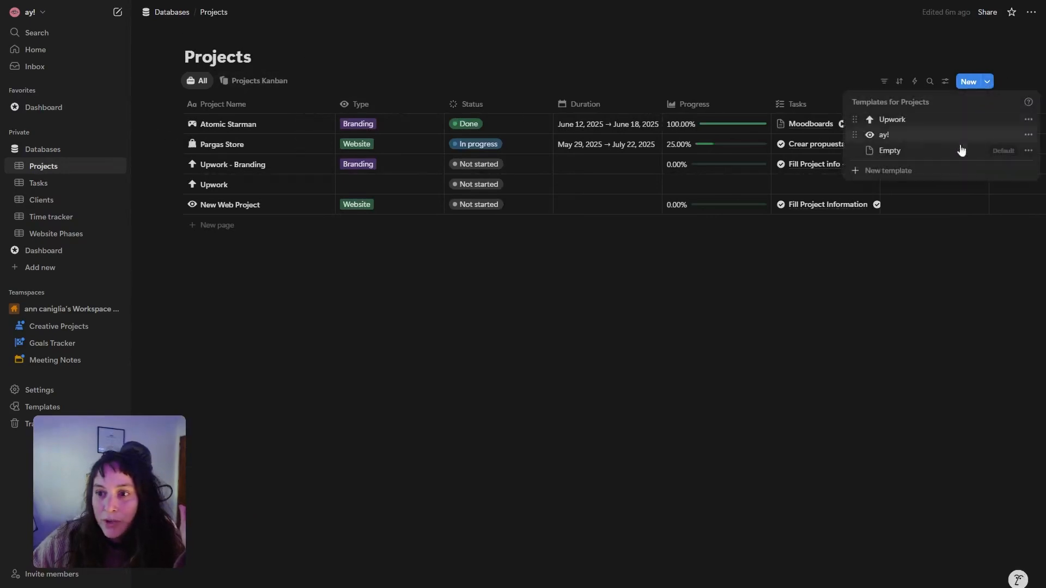
click(926, 171)
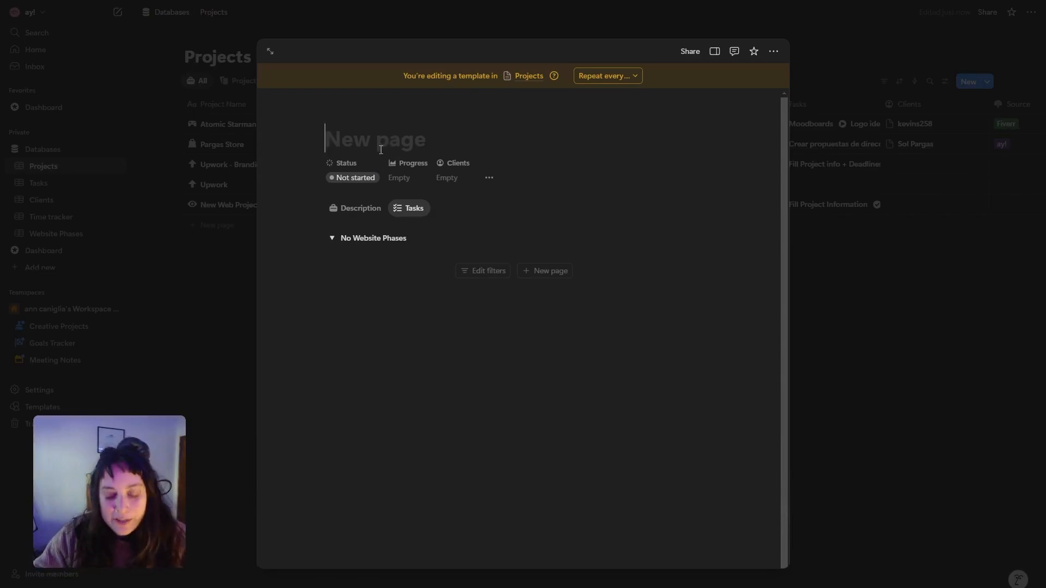
text(Branding)
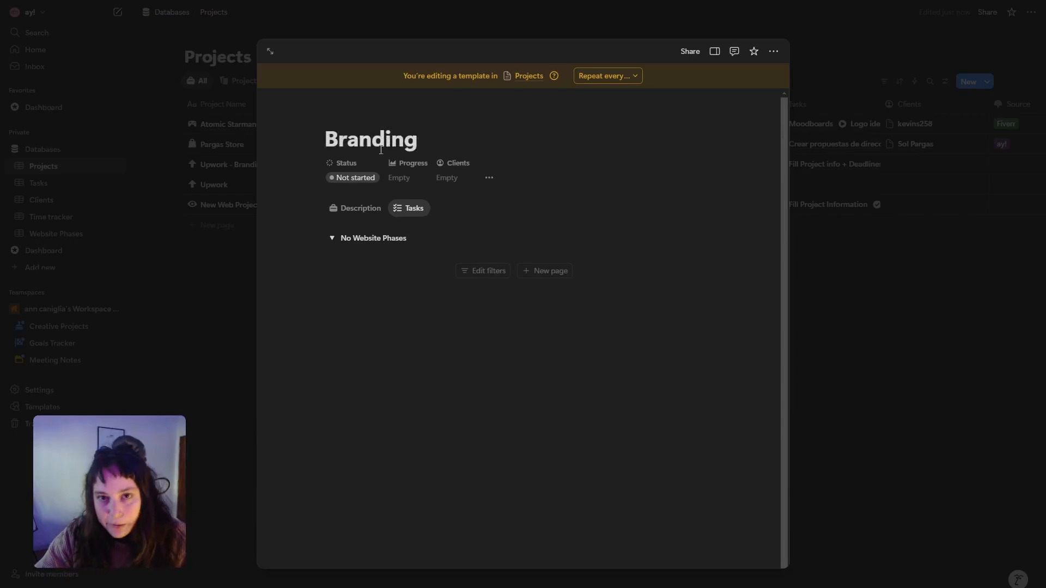
Add the lines "Scope", "Main goals" and "Project dealine", separated by blank lines, to the Branding template's description.
click(354, 207)
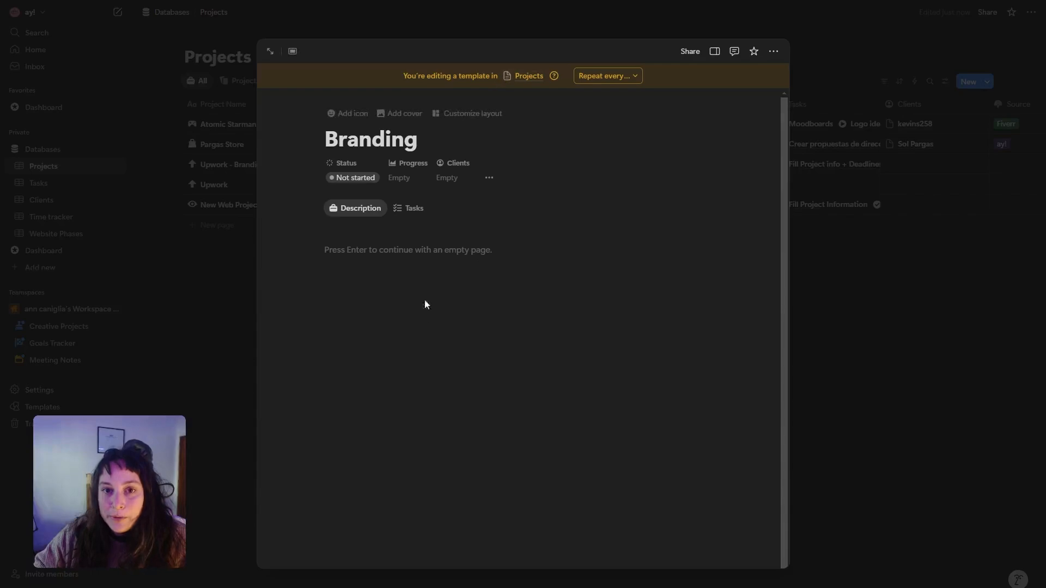
click(424, 251)
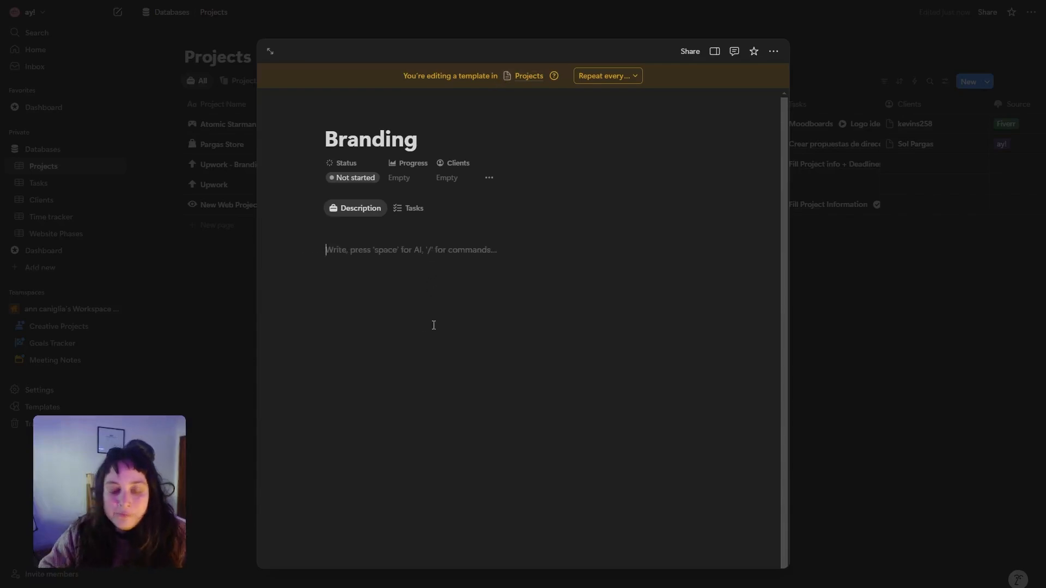
text(Scope)
key(Return)
key(Return)
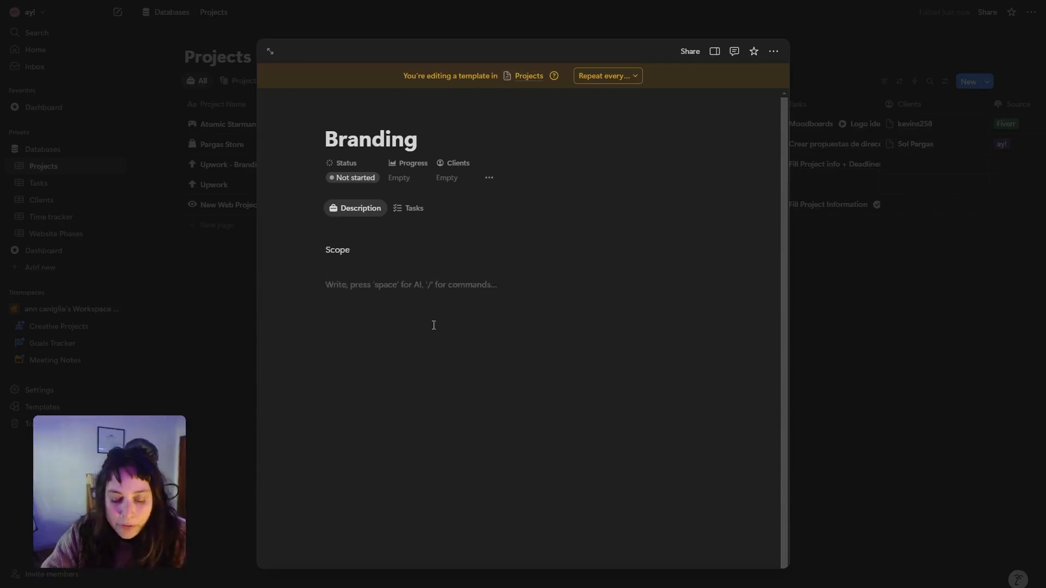
text(Main goals)
key(Return)
key(Return)
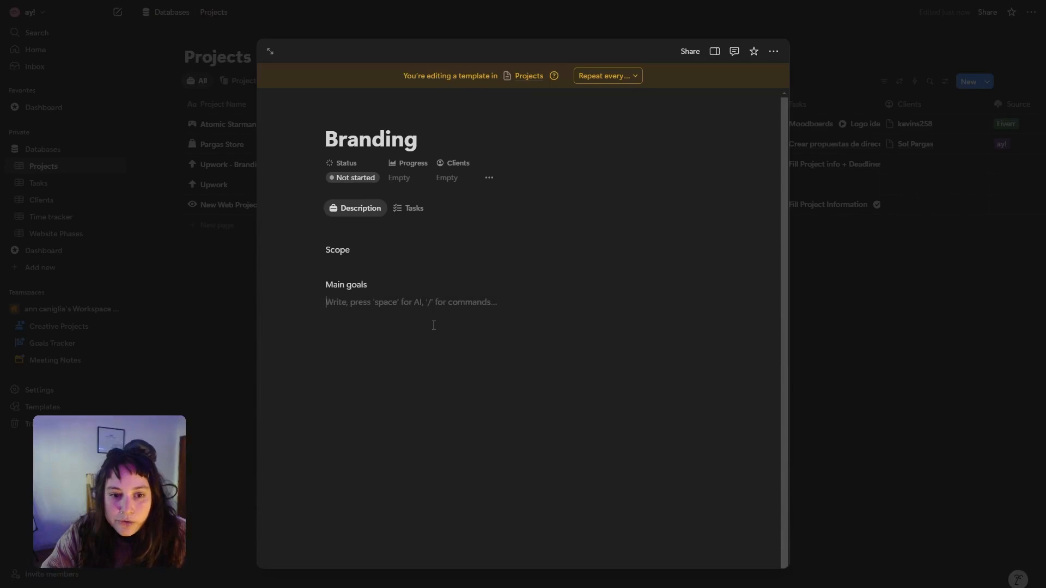
text(Project dealin)
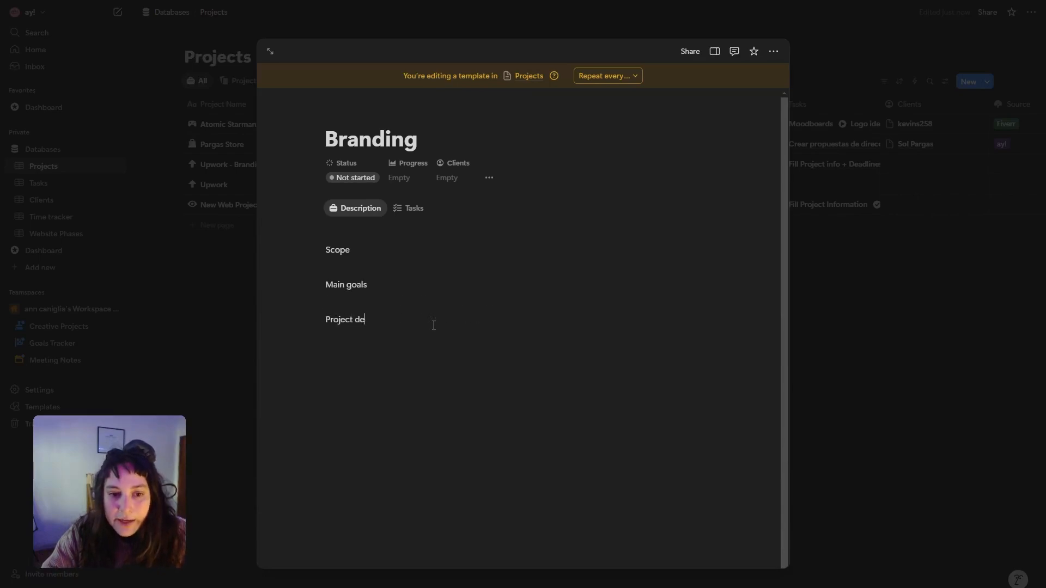
text(e)
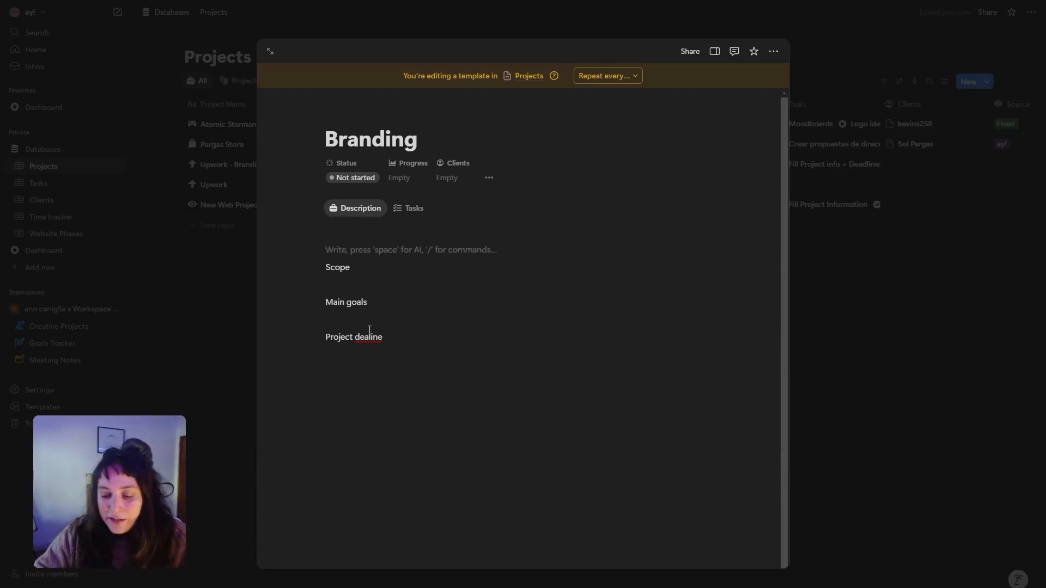
Insert a button above the Scope line, name it "Start Project" and give it a play icon.
text(/butt)
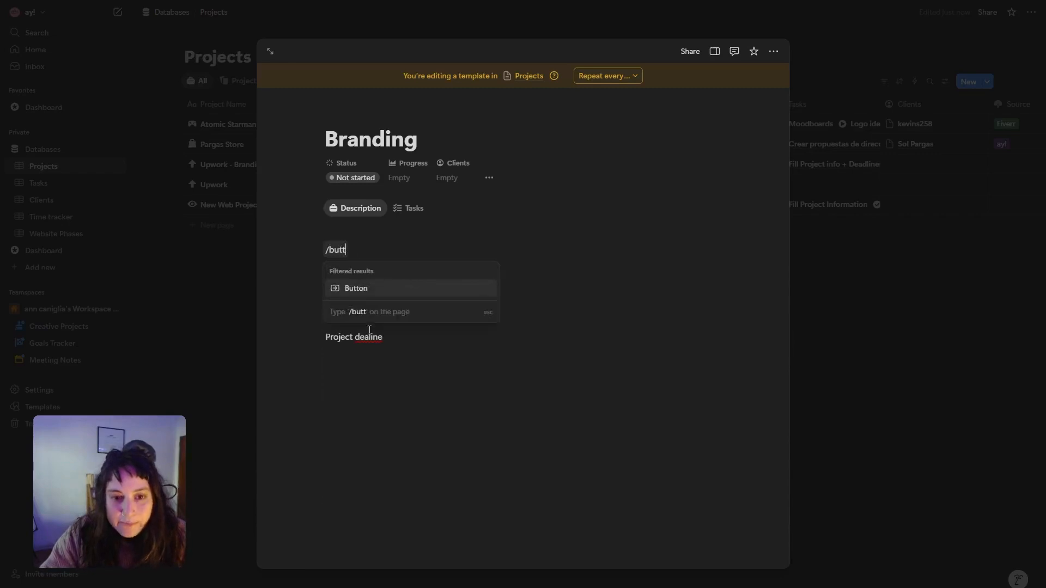
key(Return)
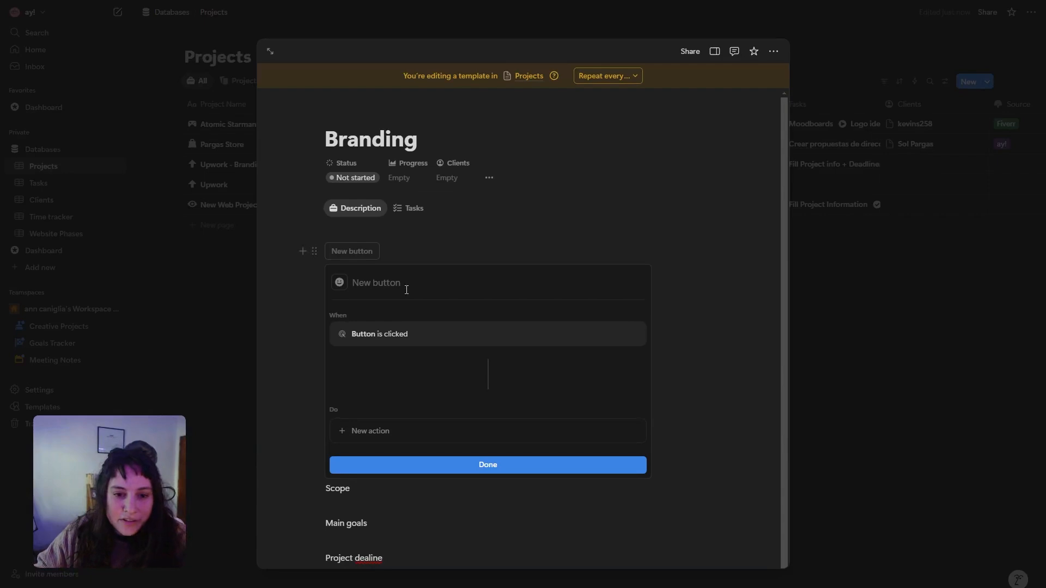
text(Start Pr)
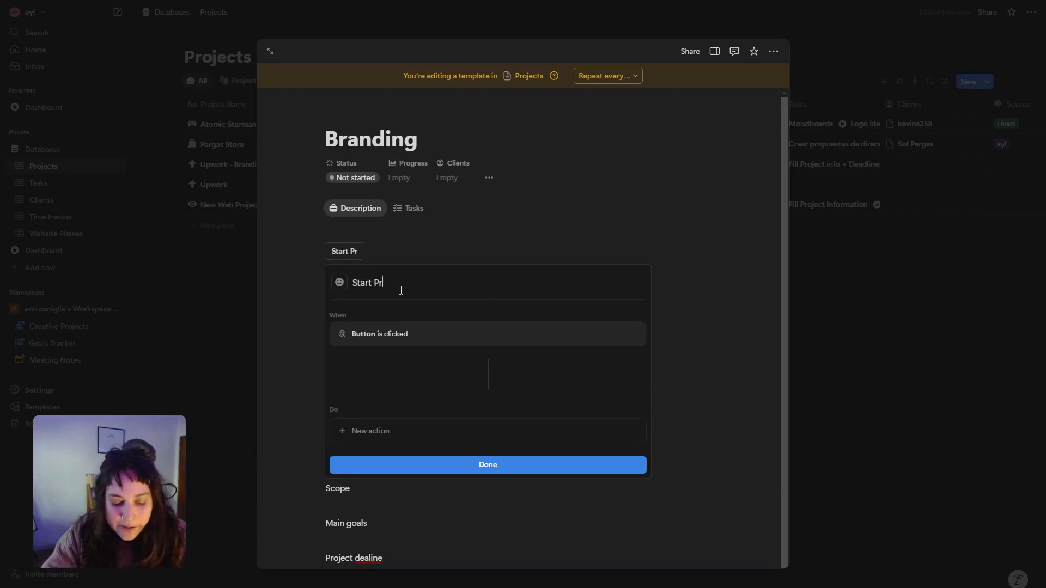
text(oject)
scroll(440, 352, down, 1)
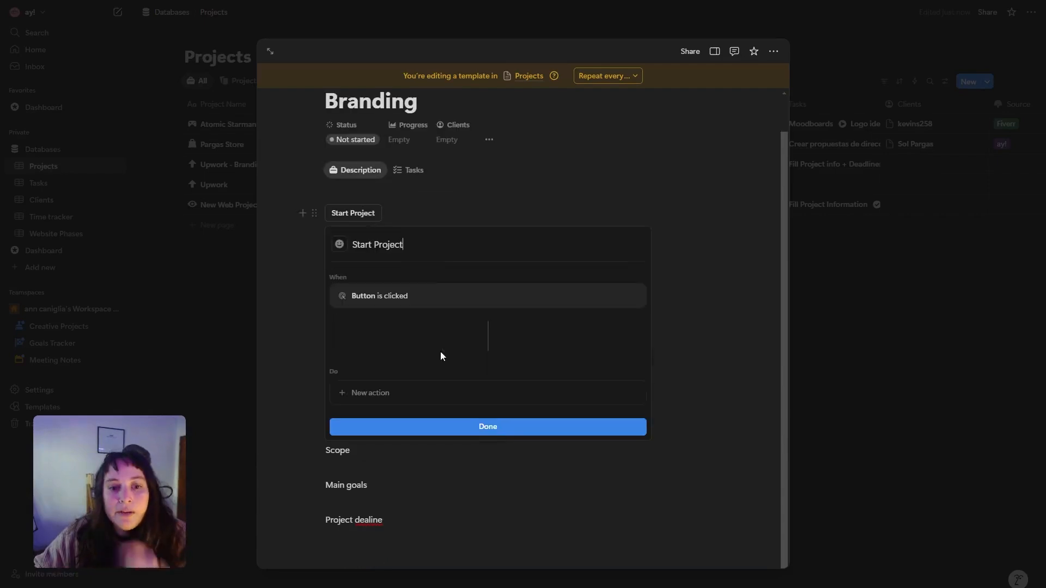
click(340, 244)
click(246, 336)
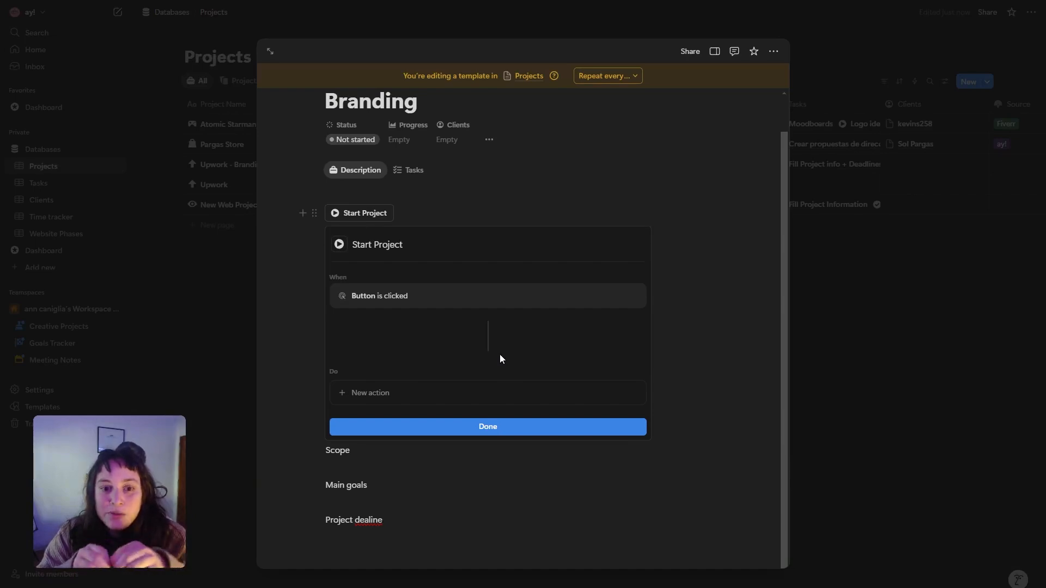
Add an action to the Start Project button that edits this page and sets its Type to Branding.
click(503, 393)
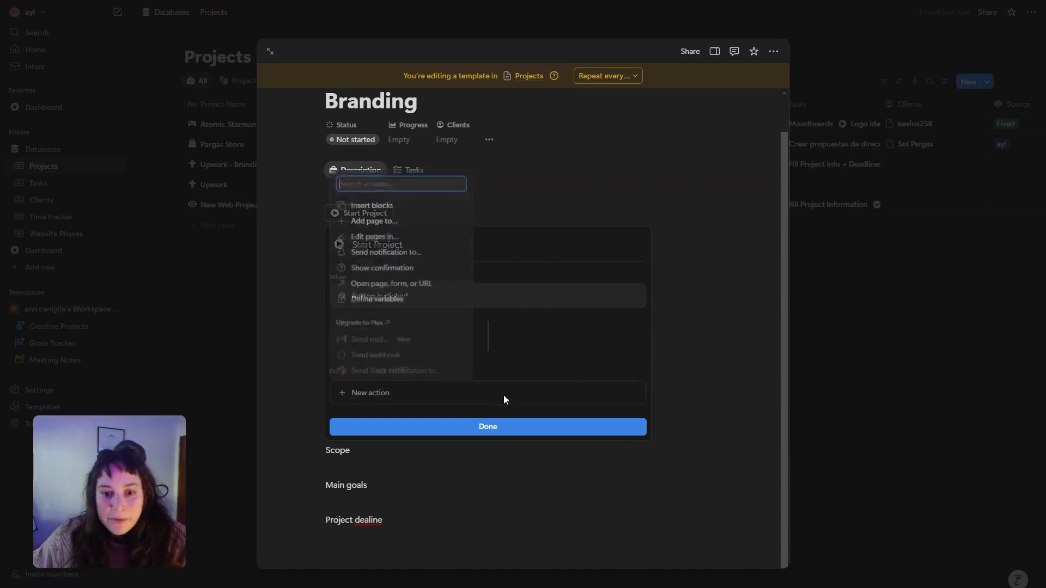
click(424, 236)
click(422, 392)
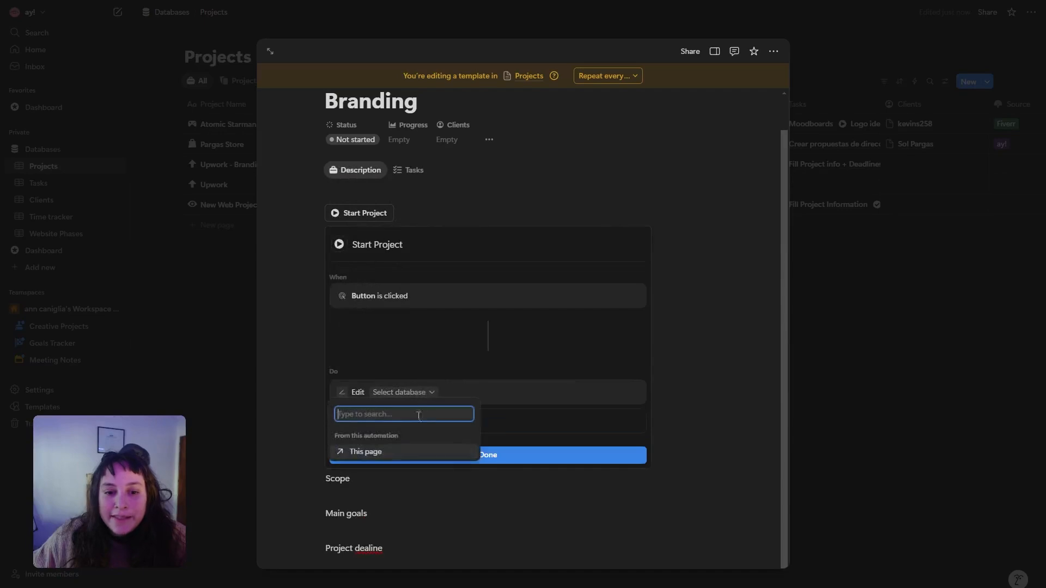
click(410, 234)
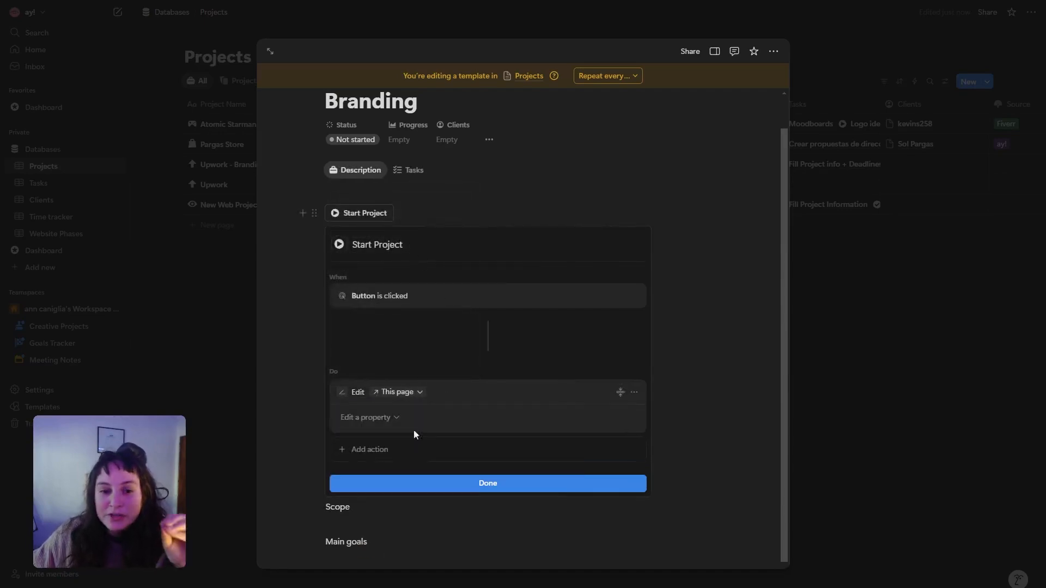
click(395, 417)
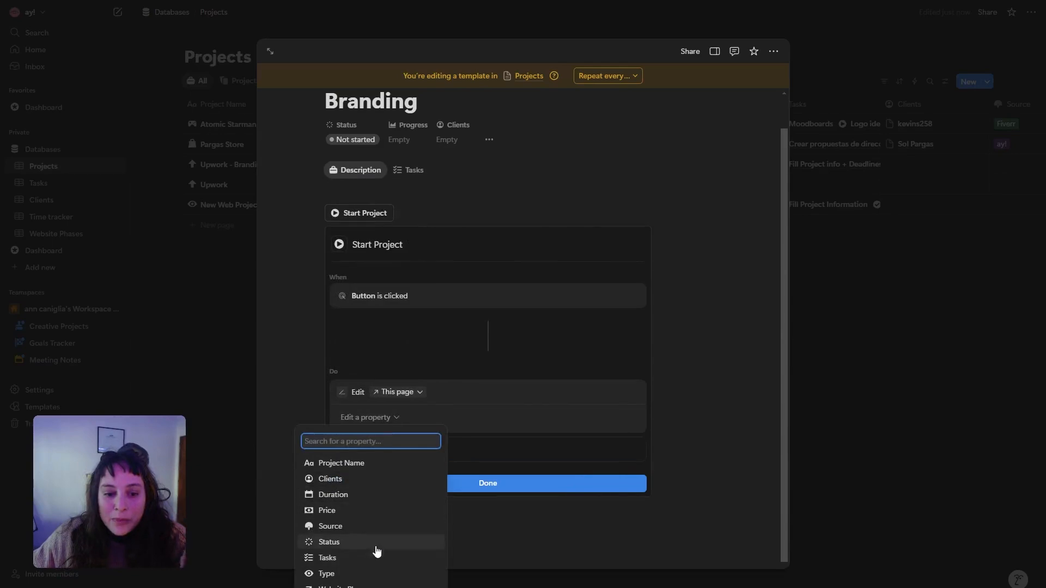
click(369, 573)
click(463, 421)
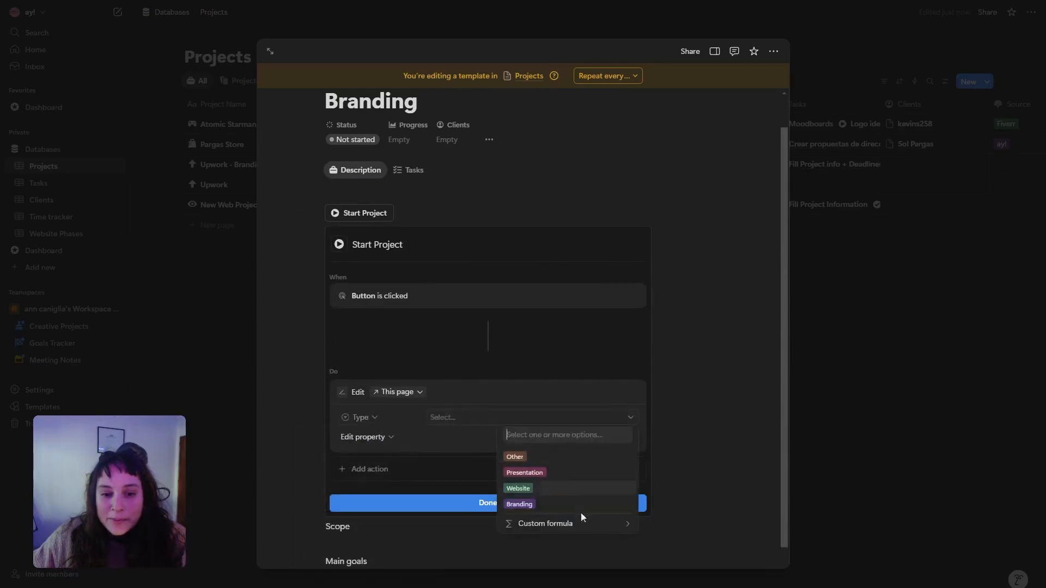
click(560, 502)
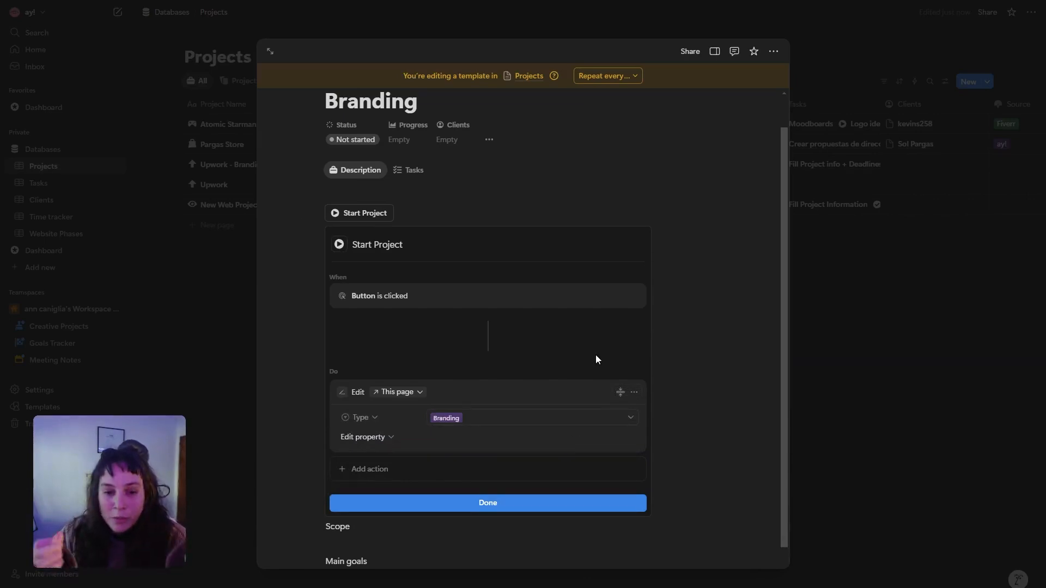
Add a second edit action on this page that sets the project's Status to In progress.
scroll(596, 360, down, 2)
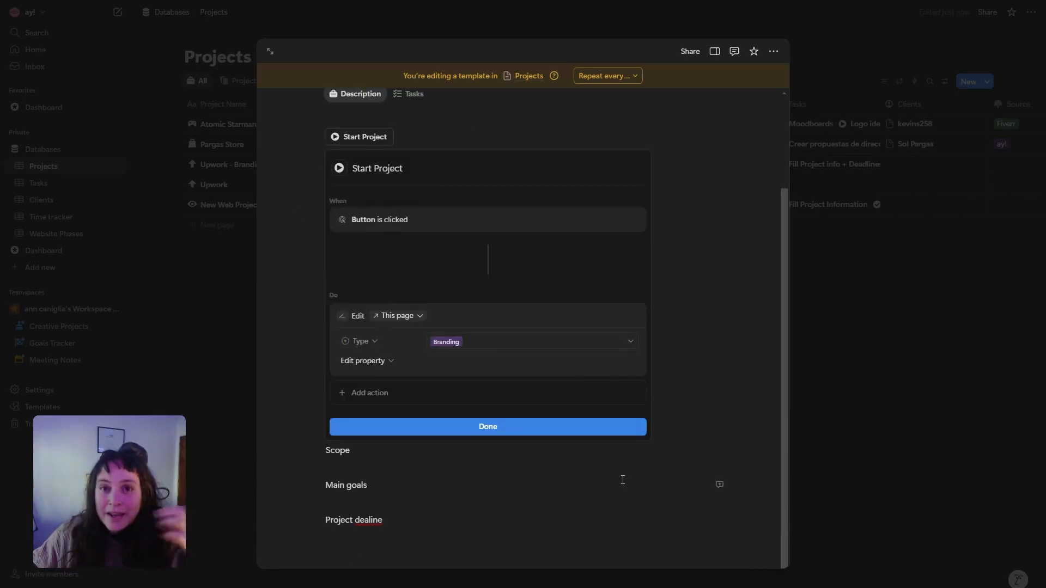
click(414, 388)
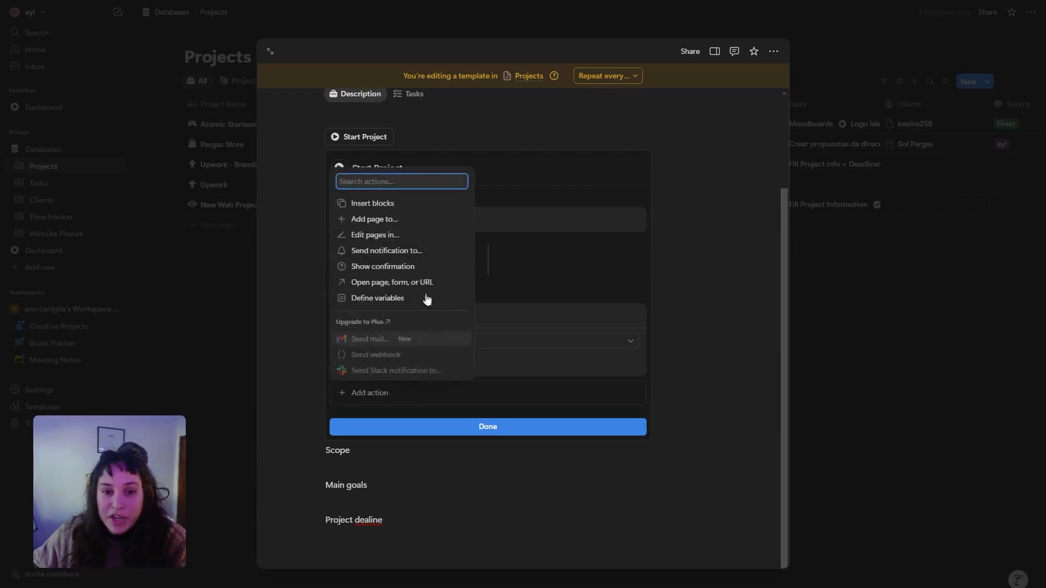
click(411, 236)
click(425, 386)
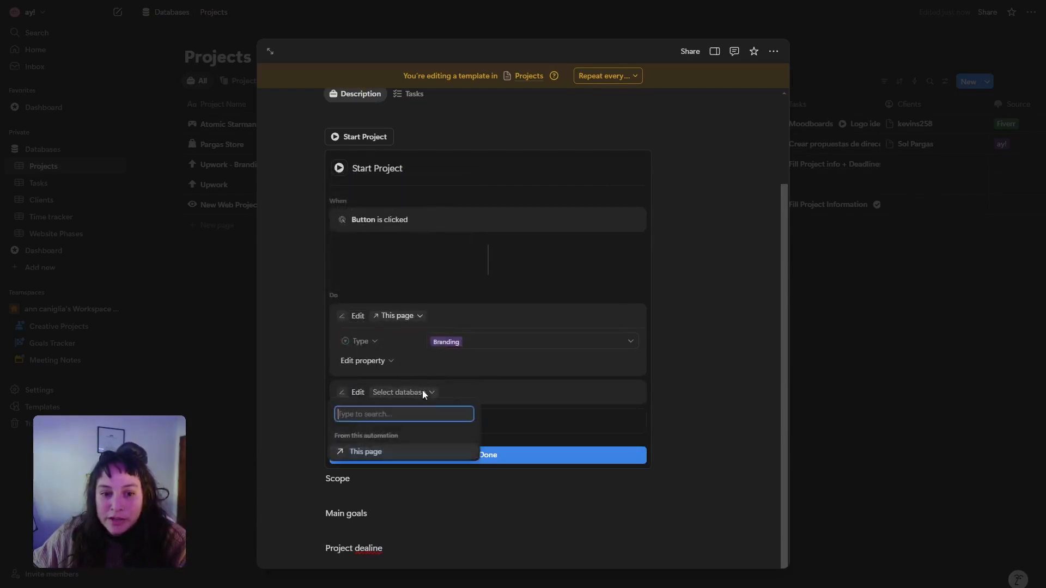
click(400, 233)
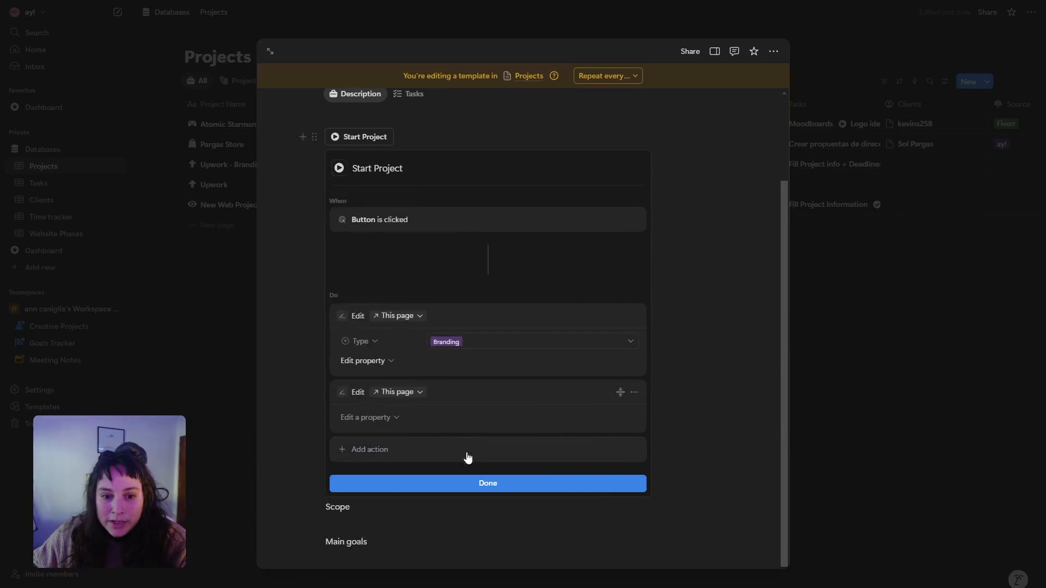
click(382, 418)
click(366, 541)
click(496, 419)
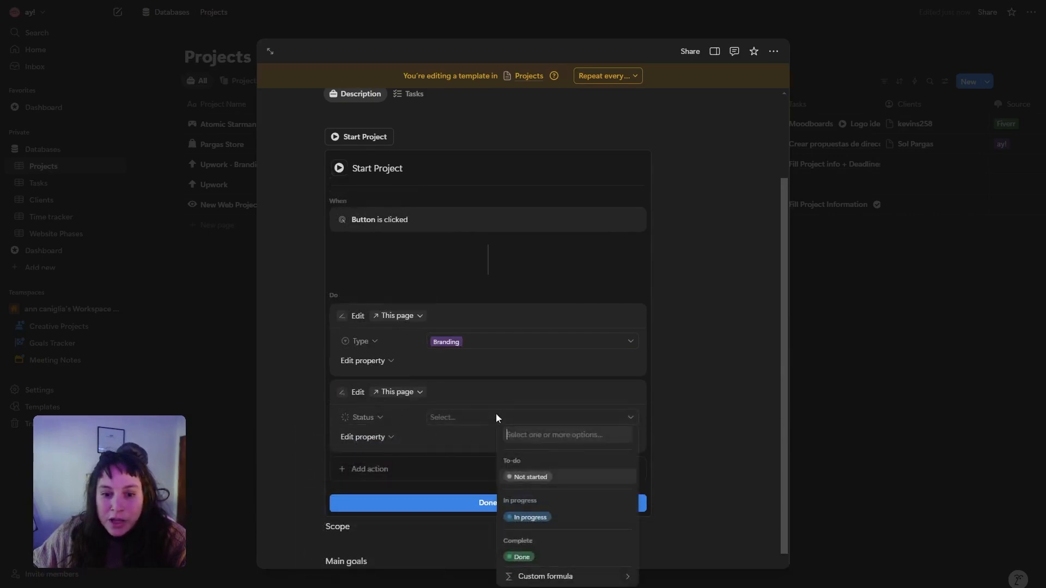
click(565, 518)
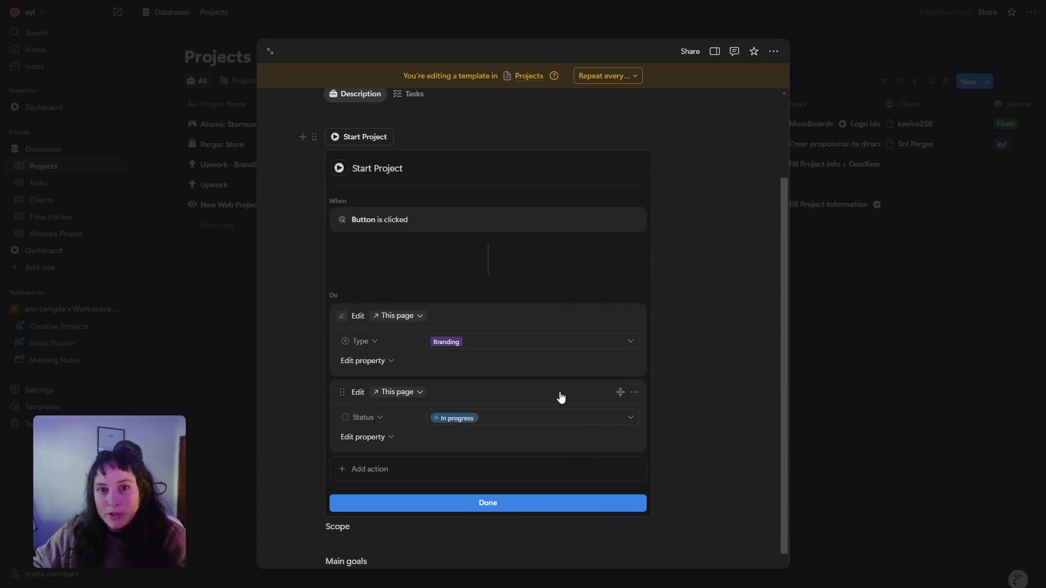
Add an action that creates a page in the Tasks database with the task name "Fill project information".
scroll(512, 434, up, 1)
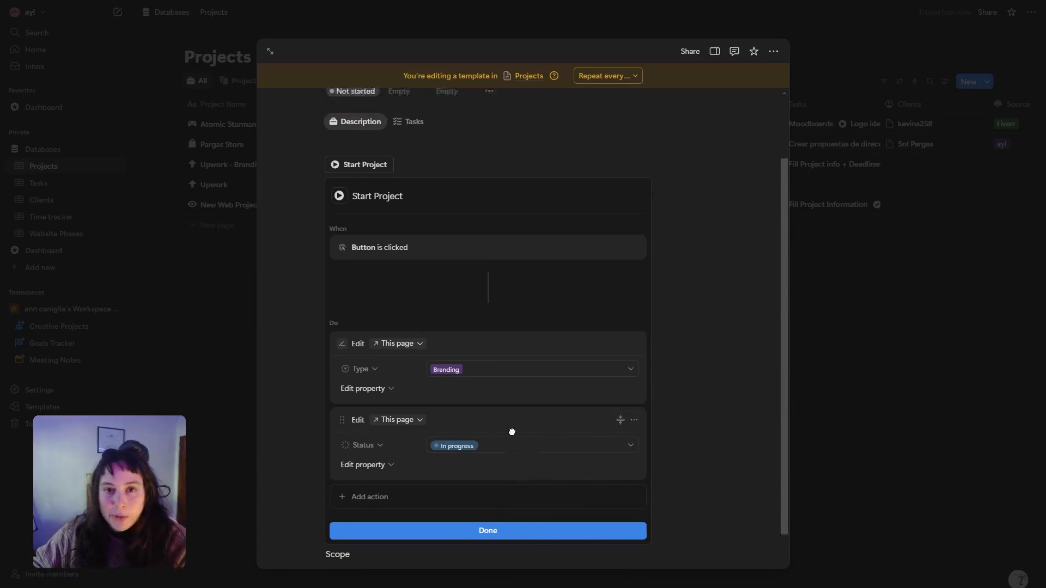
scroll(512, 432, up, 3)
scroll(513, 433, down, 6)
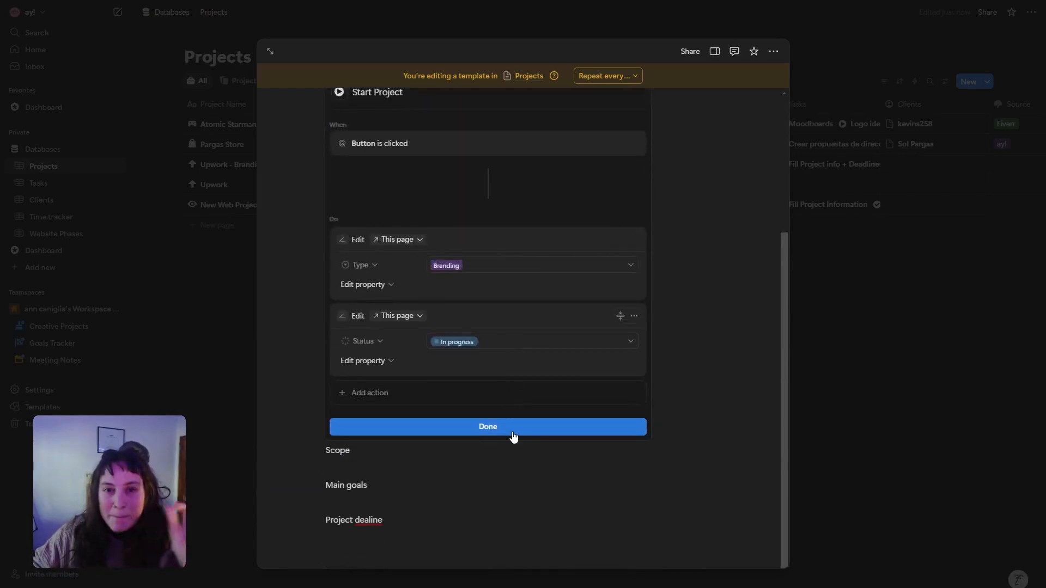
click(473, 397)
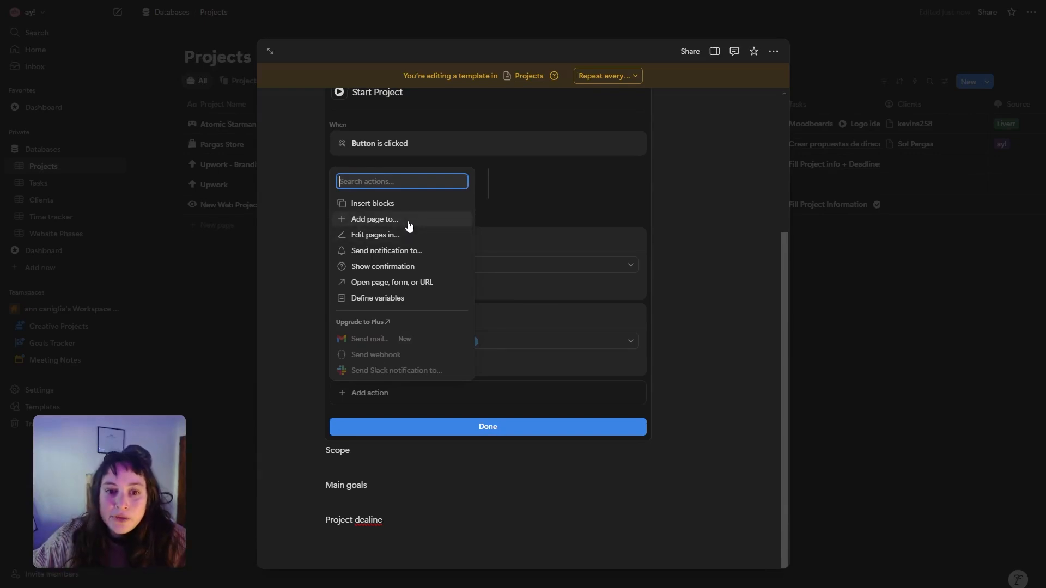
click(409, 220)
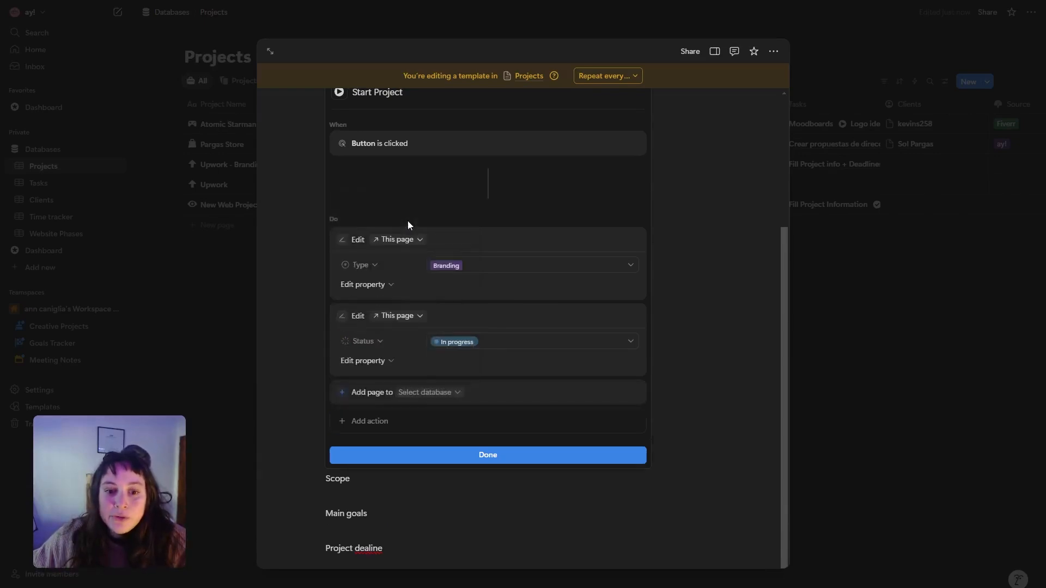
click(434, 393)
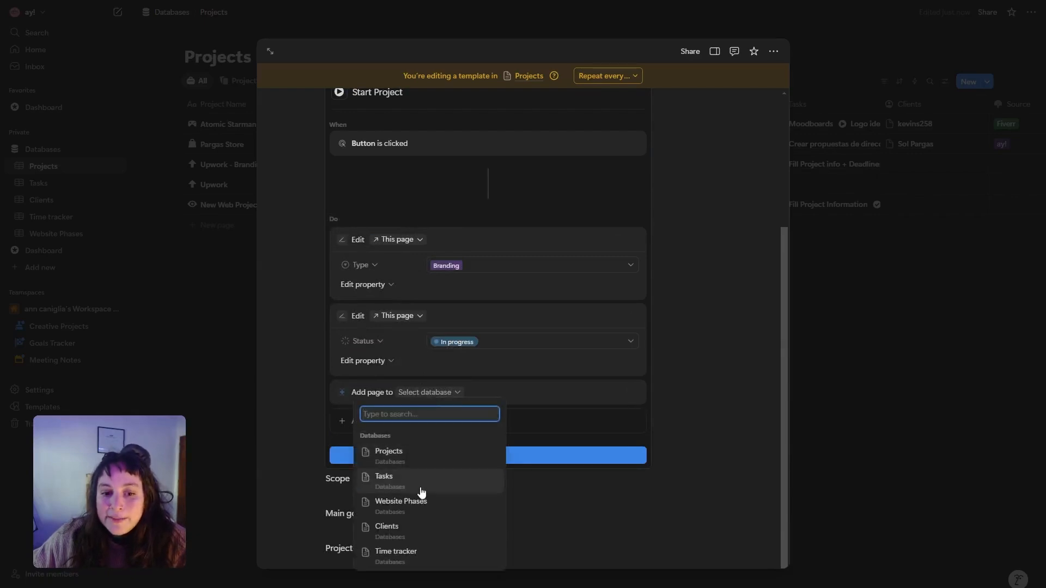
click(421, 489)
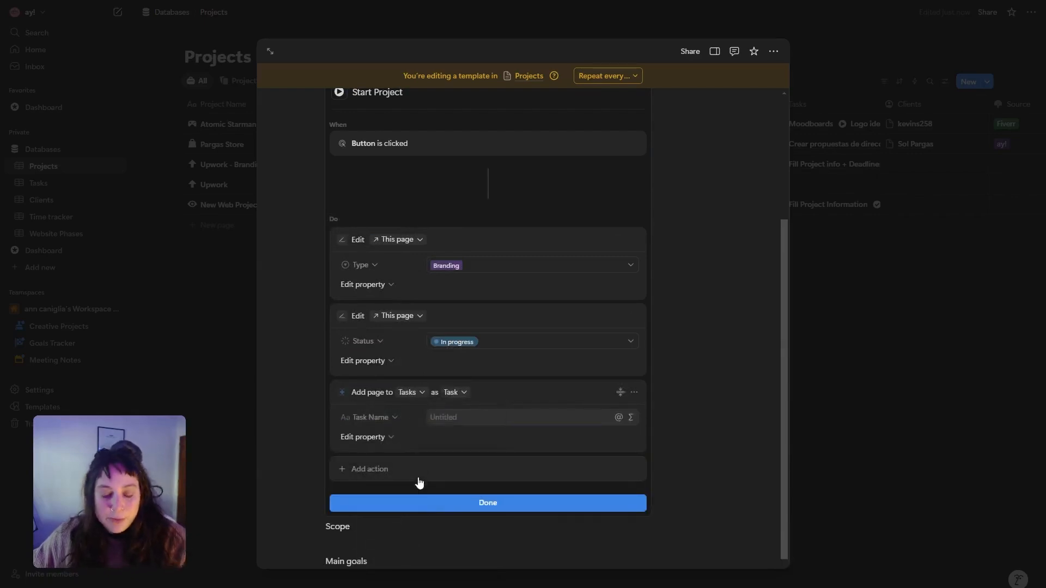
click(473, 421)
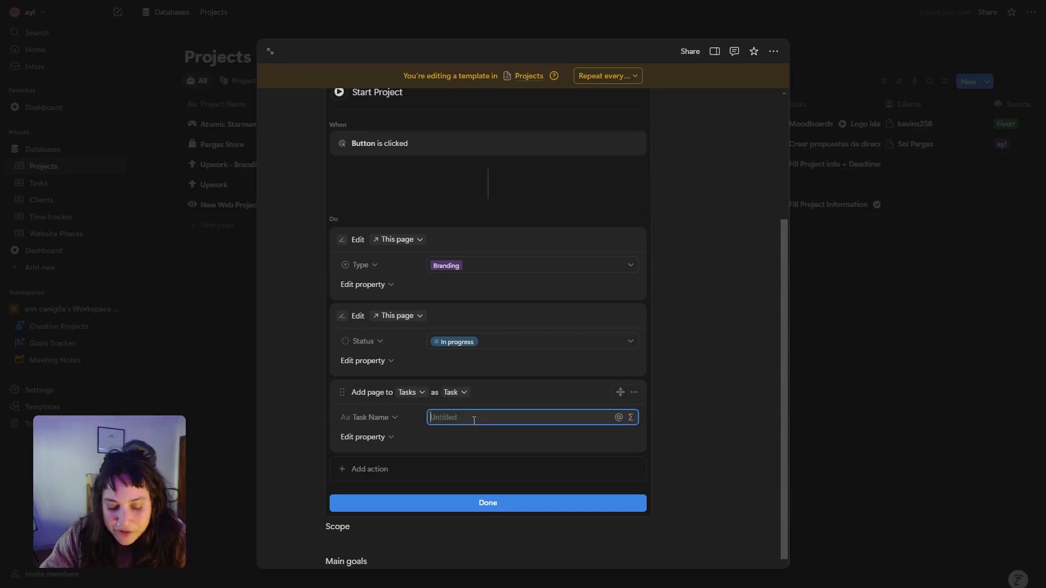
text(Fill project )
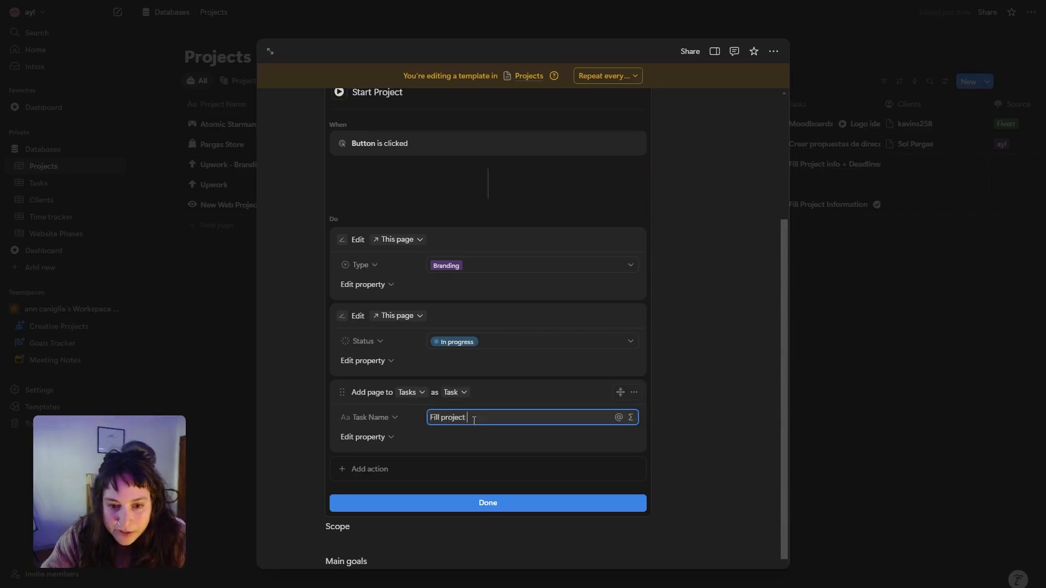
text(information)
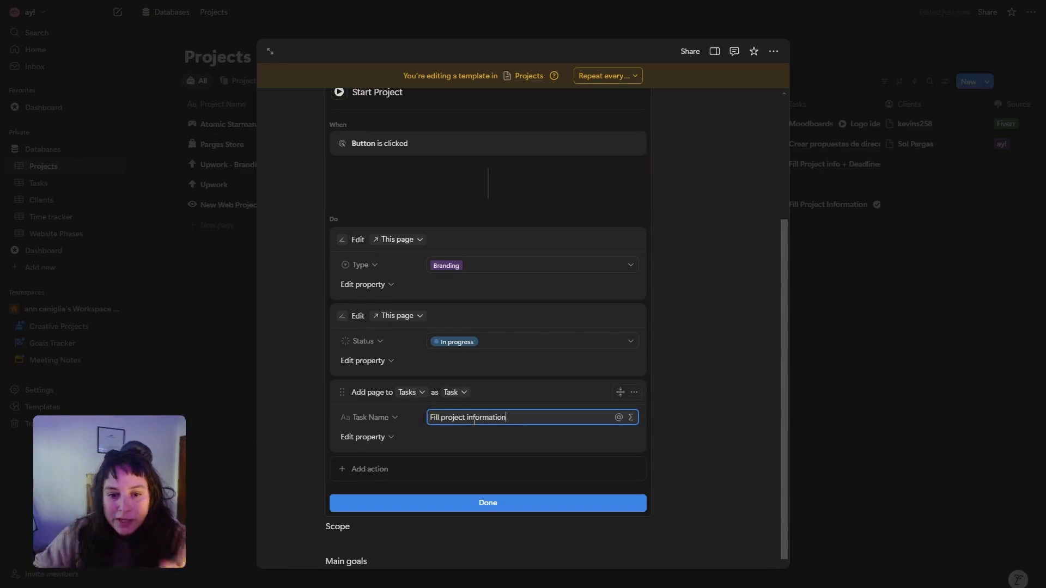
Link the "Fill project information" task to the project by setting its Projects property to This page.
scroll(602, 365, down, 3)
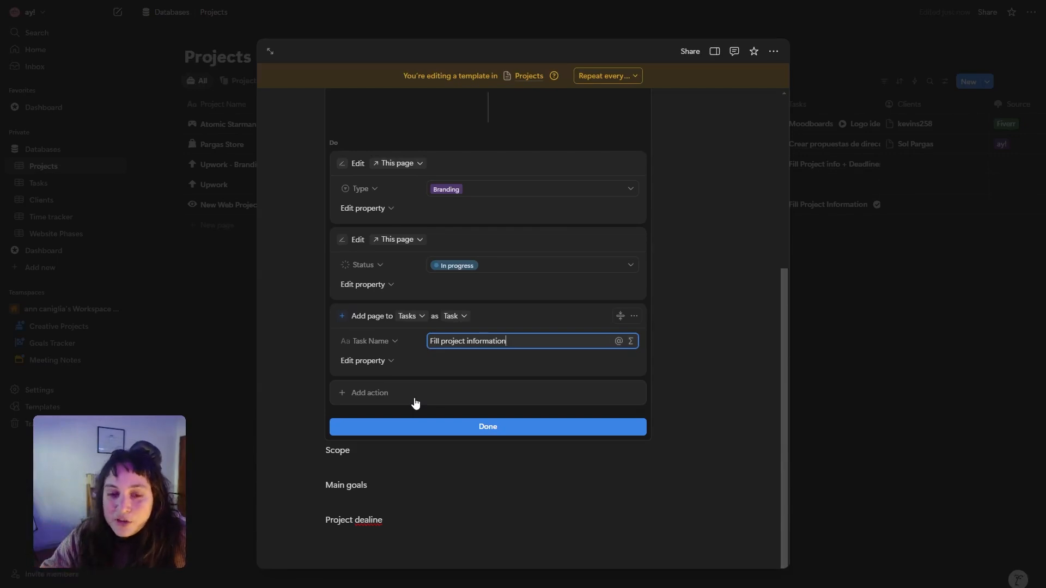
click(366, 361)
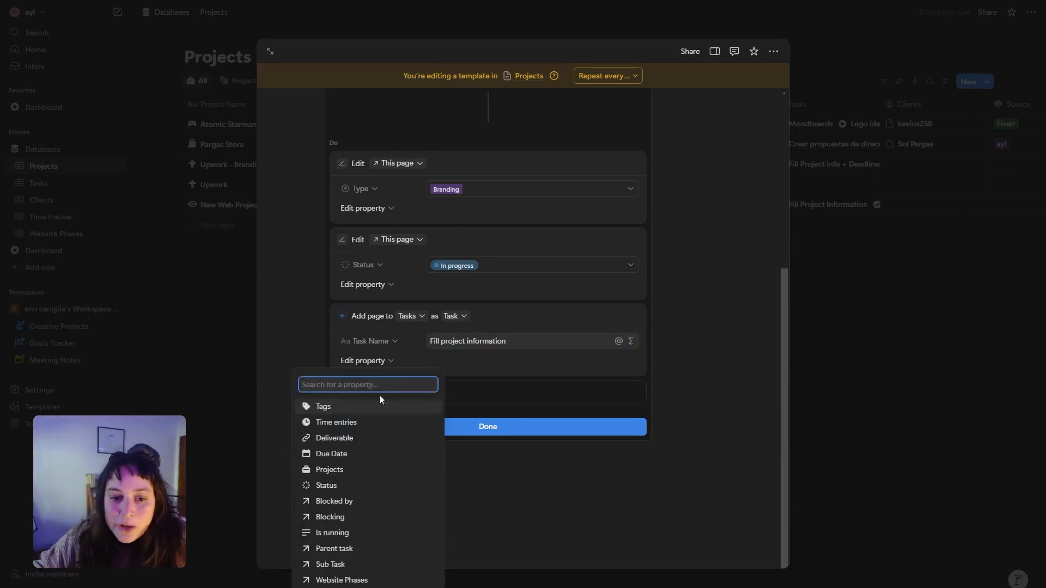
click(386, 471)
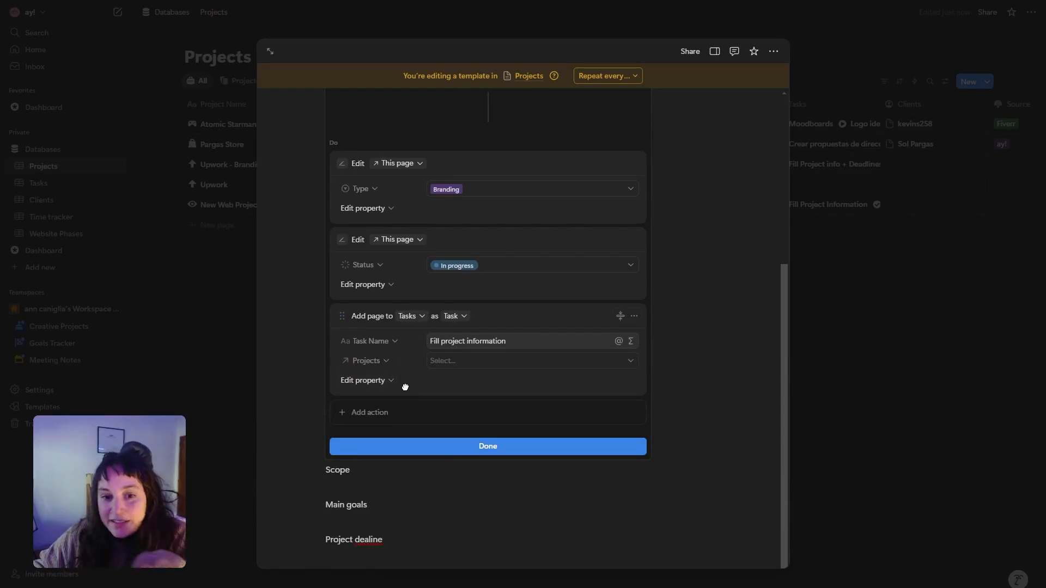
click(463, 362)
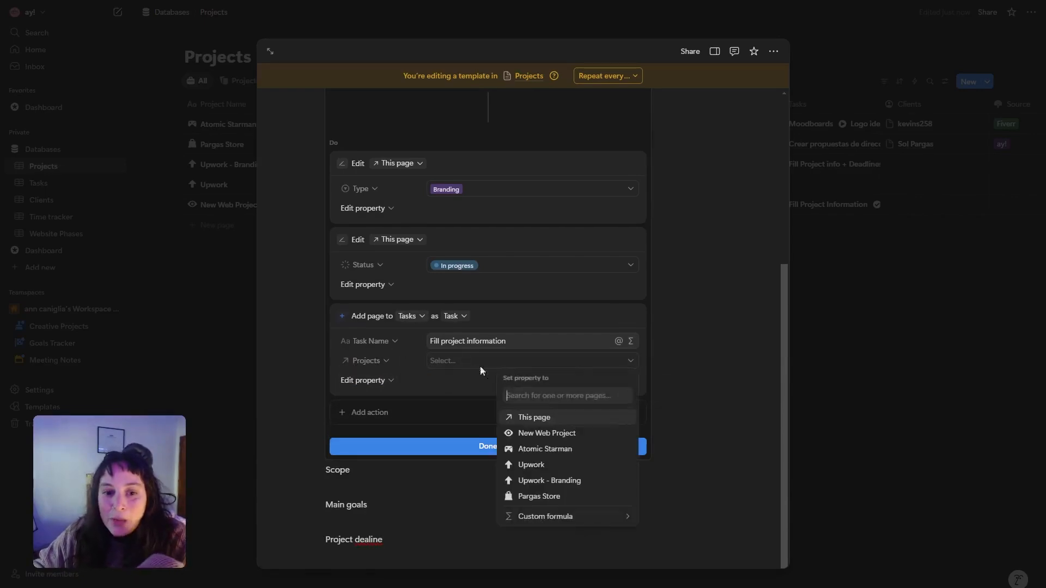
click(547, 420)
click(439, 393)
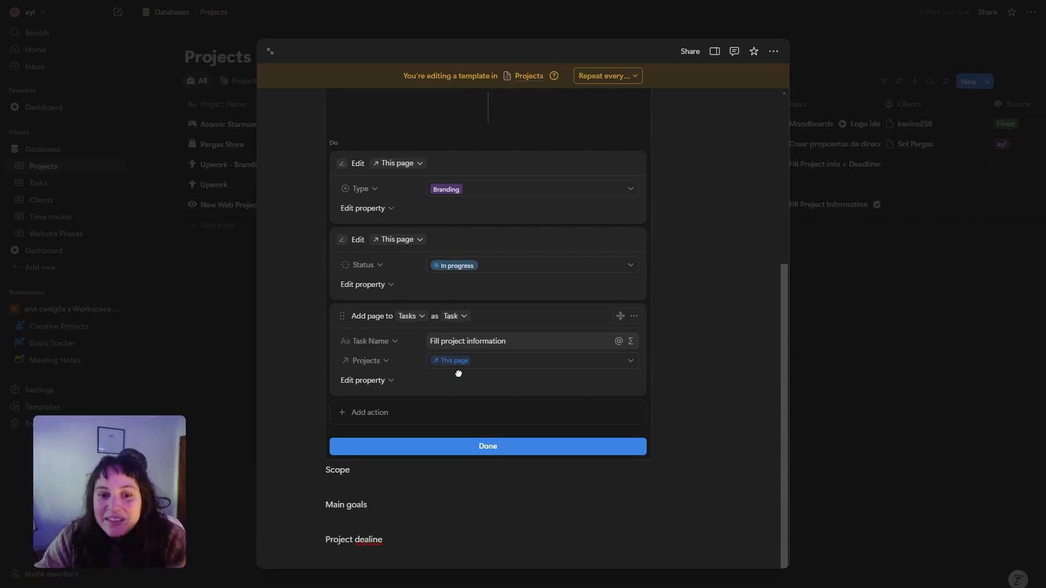
Add another action that creates a page in the Tasks database with the task name "Create moodbard".
click(434, 419)
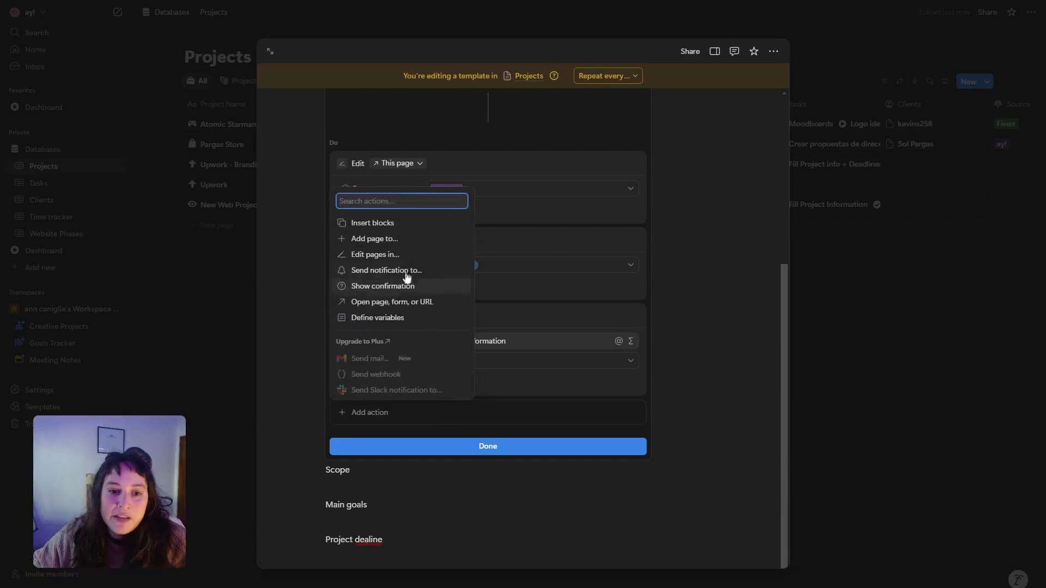
click(406, 241)
click(425, 412)
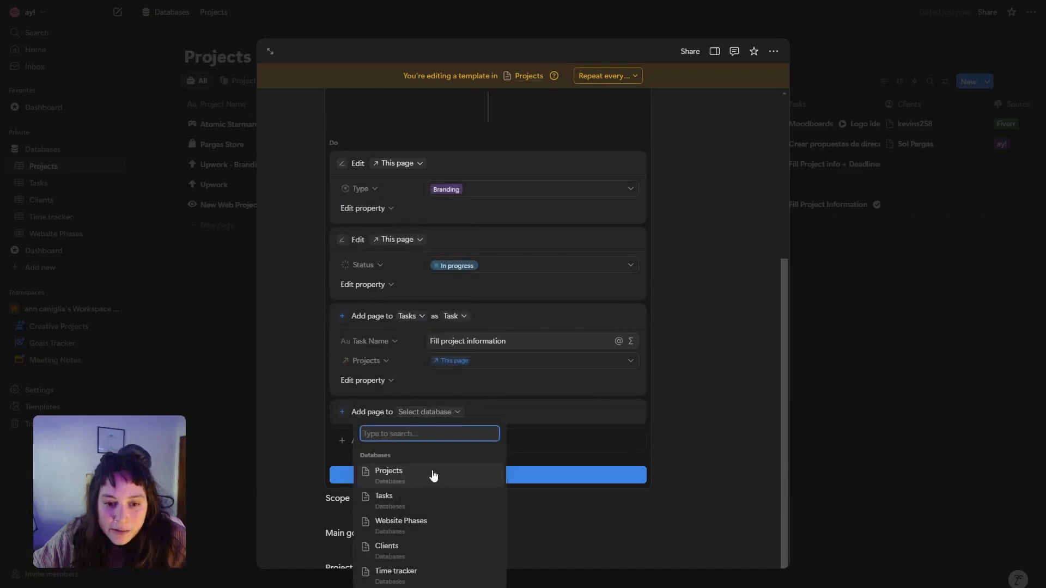
click(415, 499)
click(464, 436)
text(Cr)
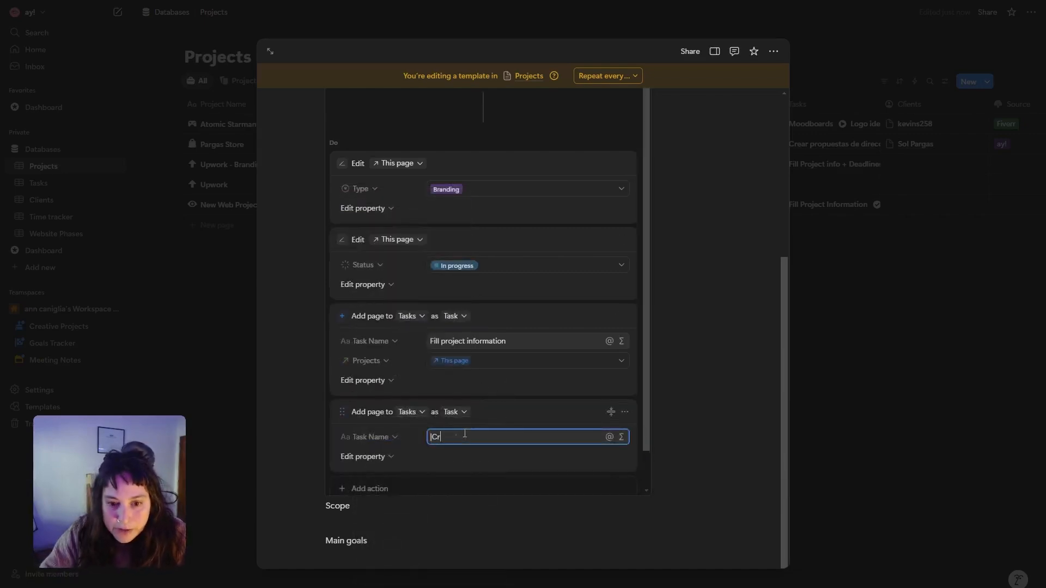
text(eate moodbard)
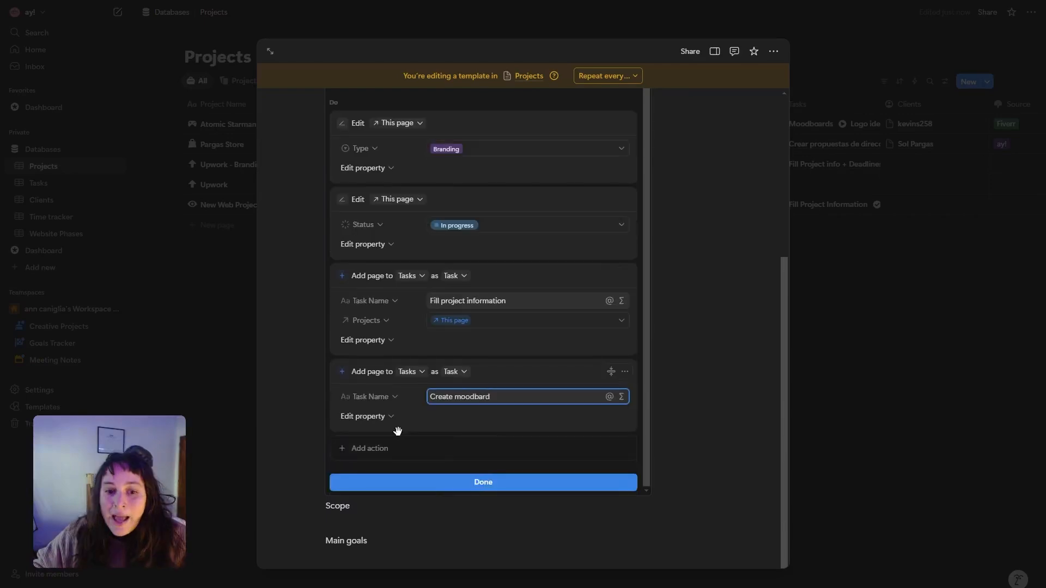
Set the Projects property of the "Create moodbard" task to This page.
click(381, 420)
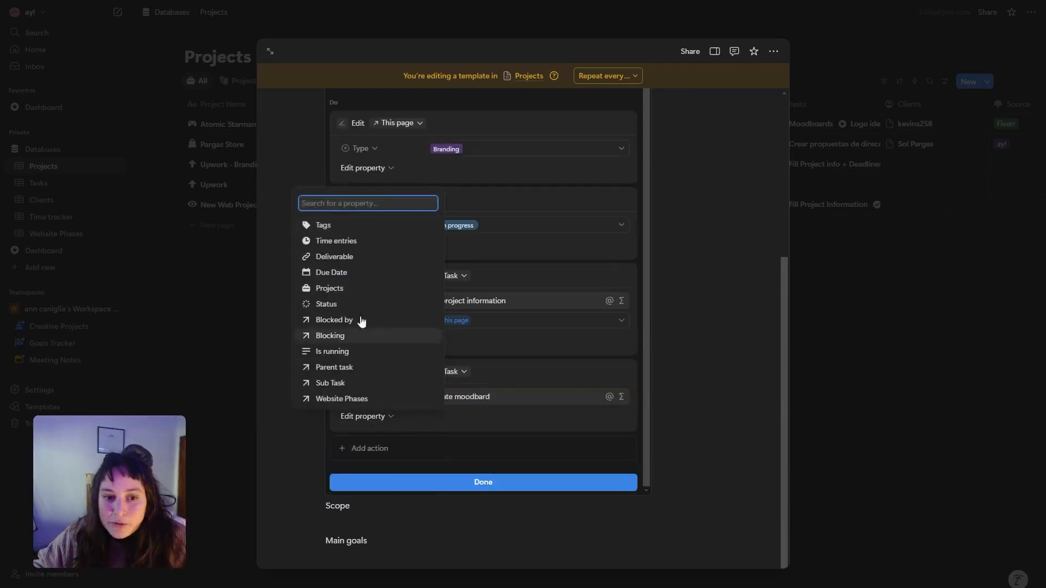
click(350, 286)
click(507, 419)
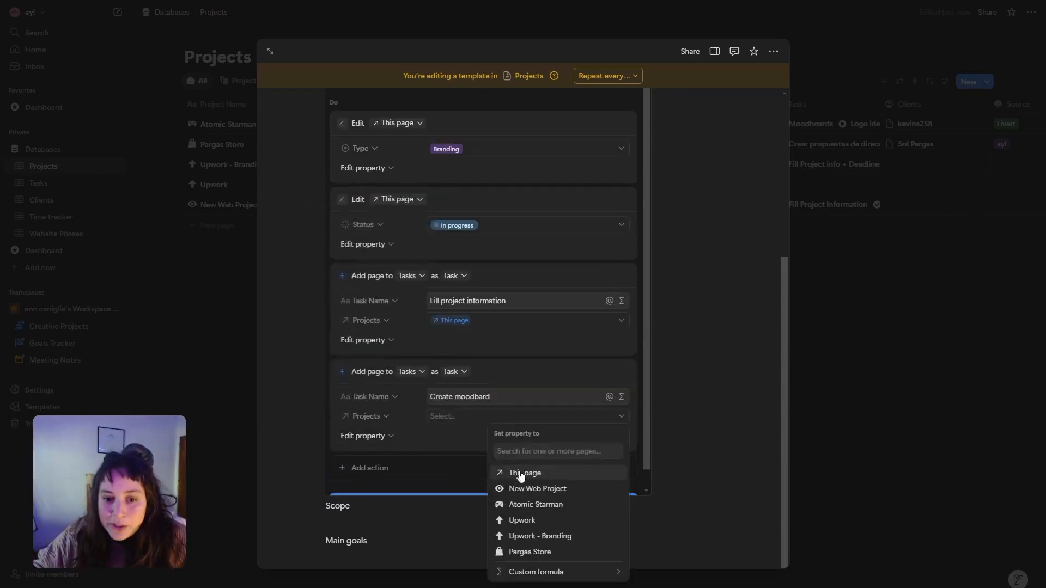
click(525, 474)
key(Escape)
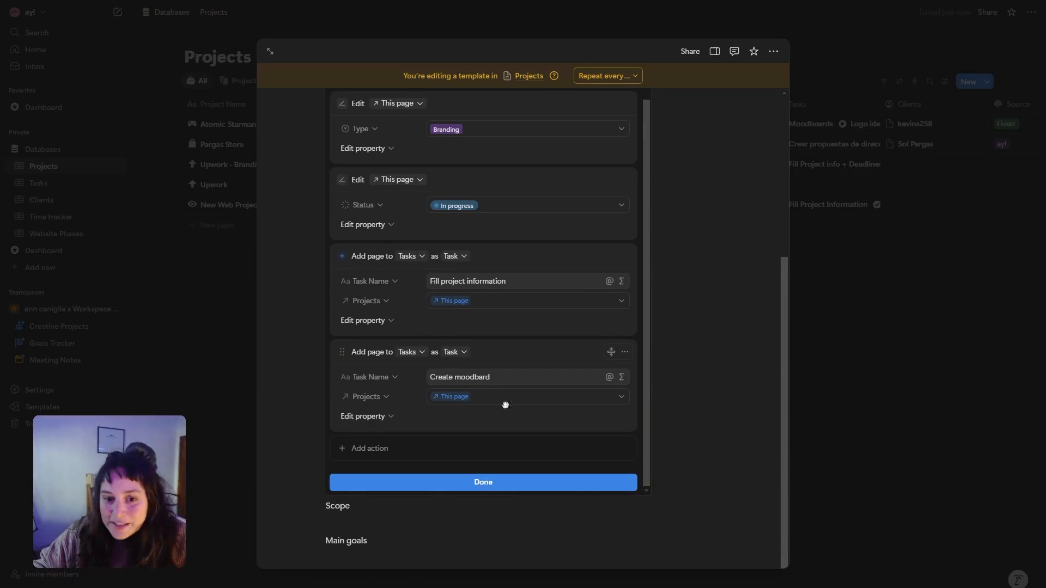
Add another action that creates a page in the Tasks database with the task name "Create logos".
click(476, 449)
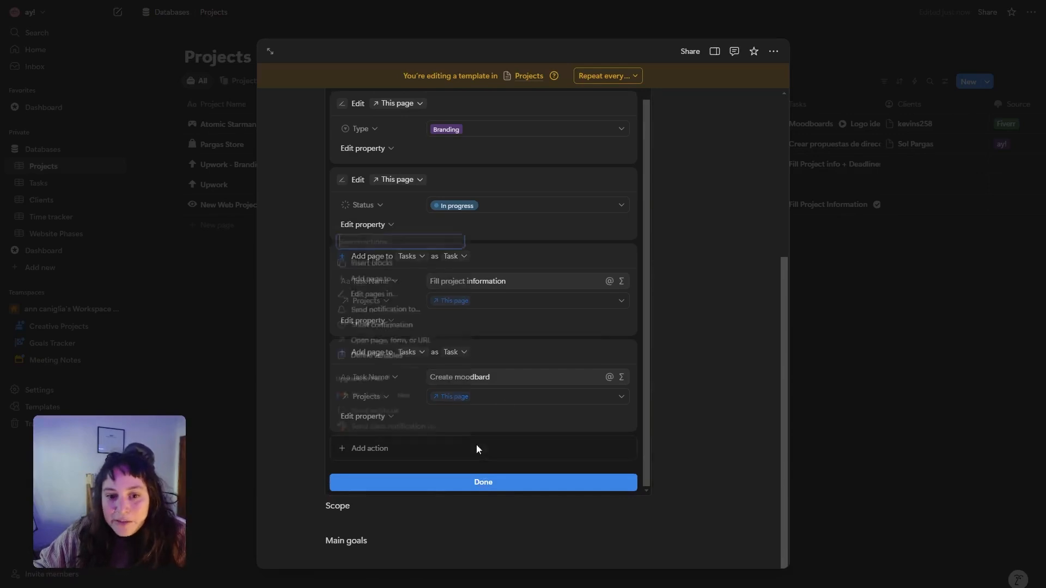
click(376, 278)
click(447, 450)
click(440, 348)
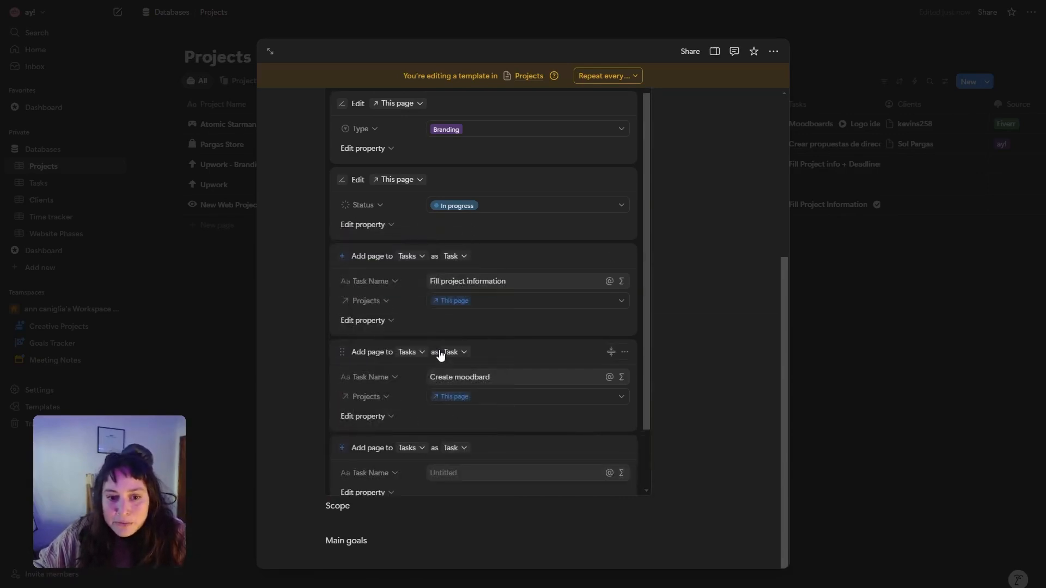
click(460, 397)
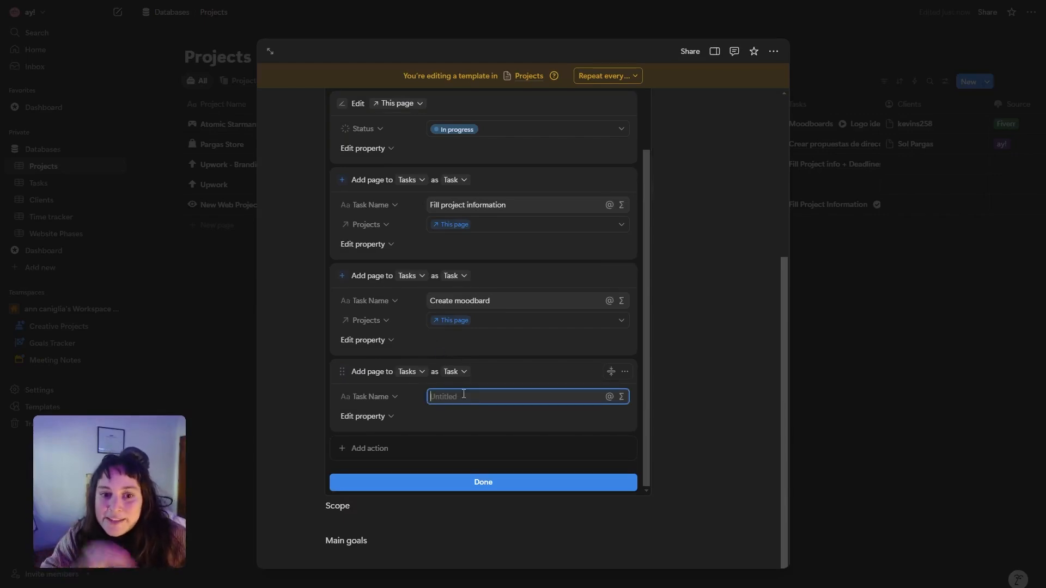
text(Create logos)
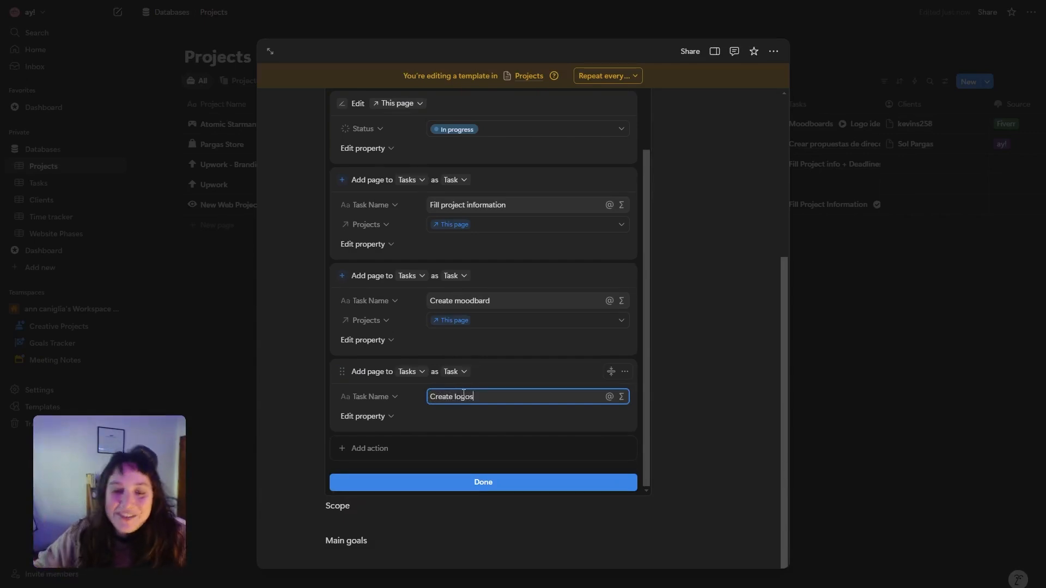
Set the Projects property of the "Create logos" task to This page and finish the button's setup.
click(388, 417)
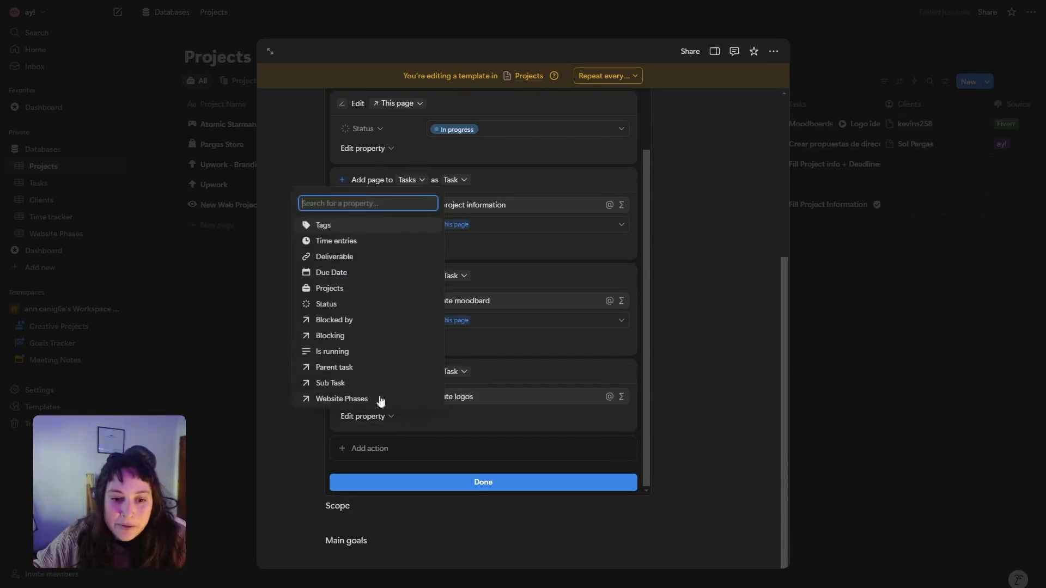
click(381, 292)
click(507, 414)
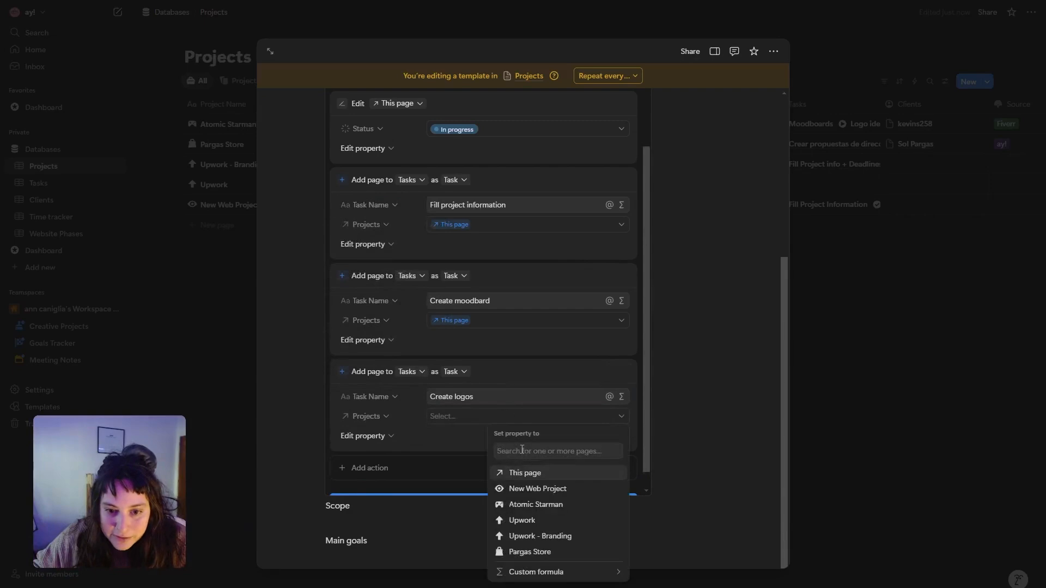
click(528, 474)
click(499, 573)
scroll(380, 404, down, 2)
click(413, 483)
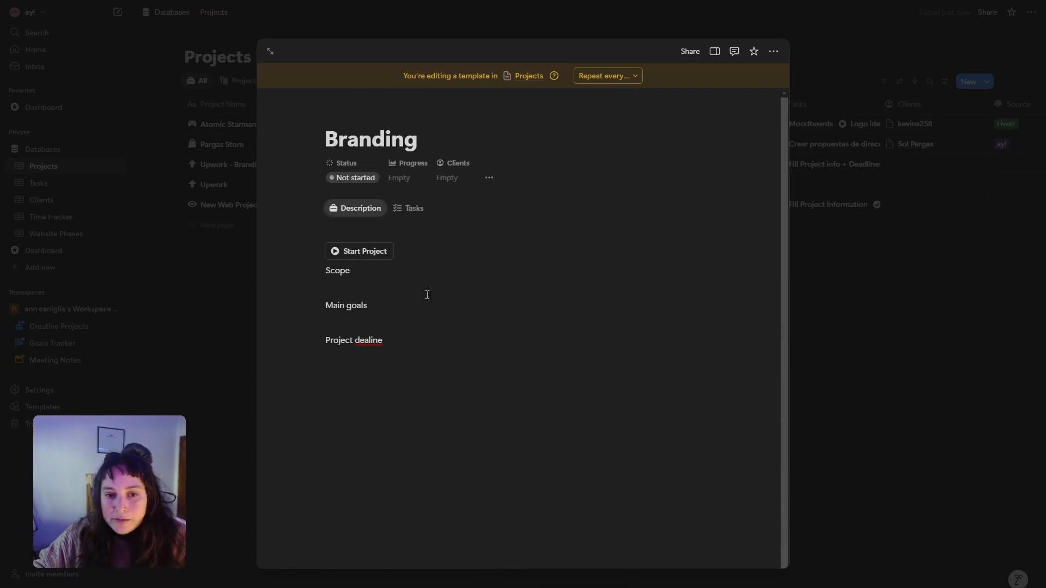
Insert a blank line between the Start Project button and the Scope text, and close the template.
click(327, 270)
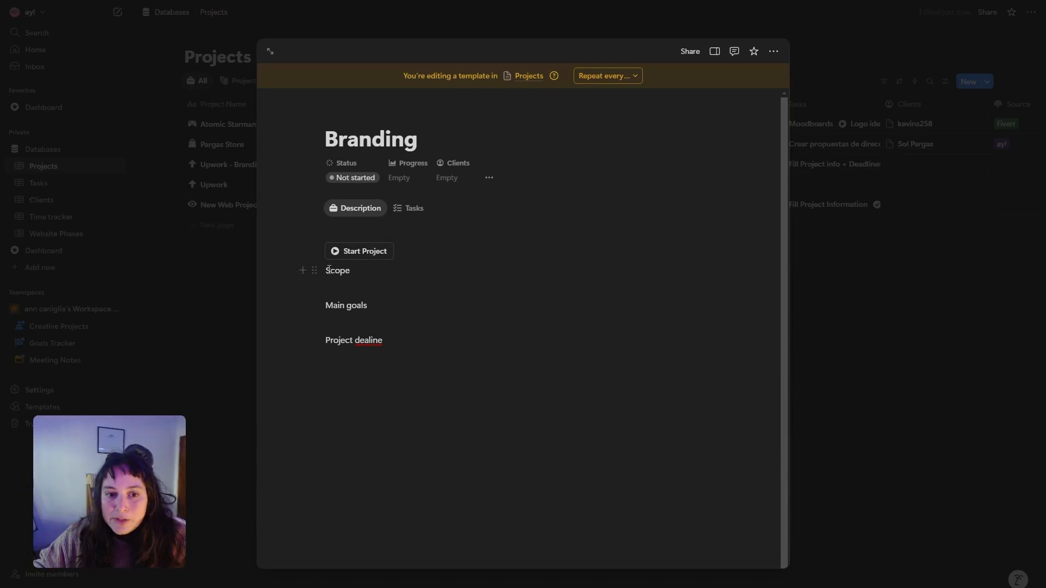
key(Return)
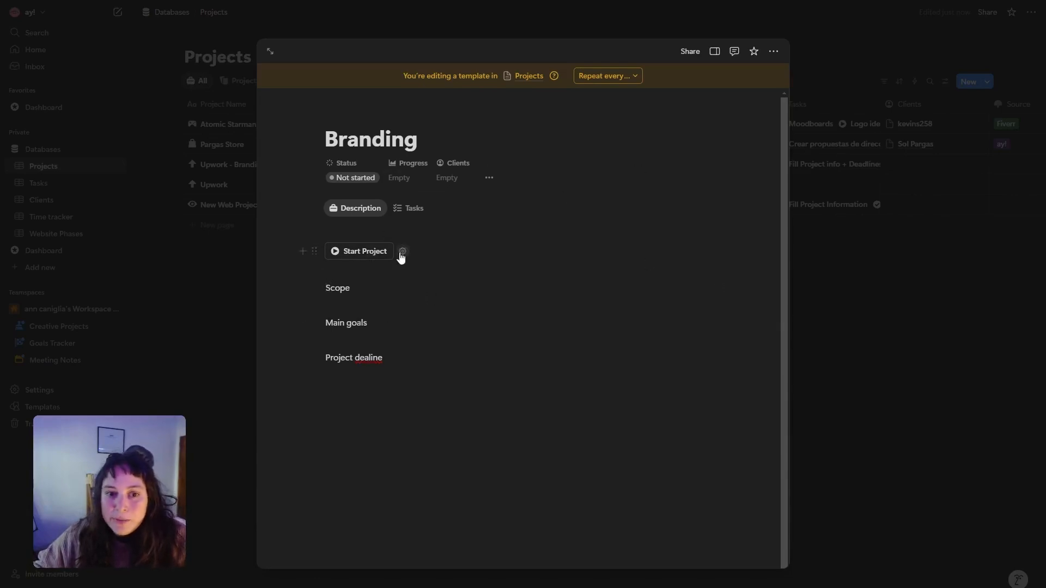
click(549, 404)
click(975, 85)
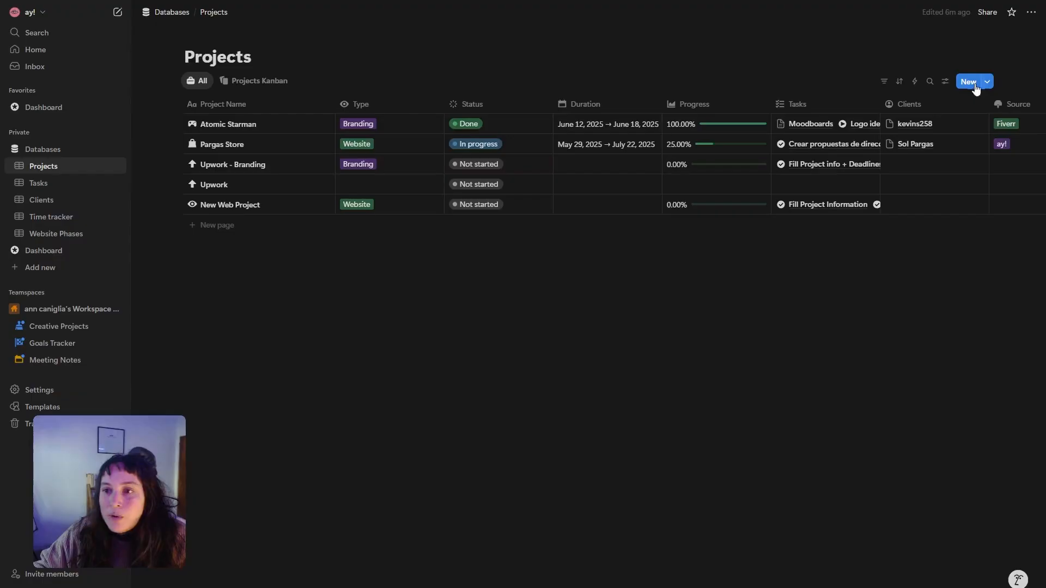
Create a project from the Branding template, opened as a full page, and run its Start Project button.
click(974, 85)
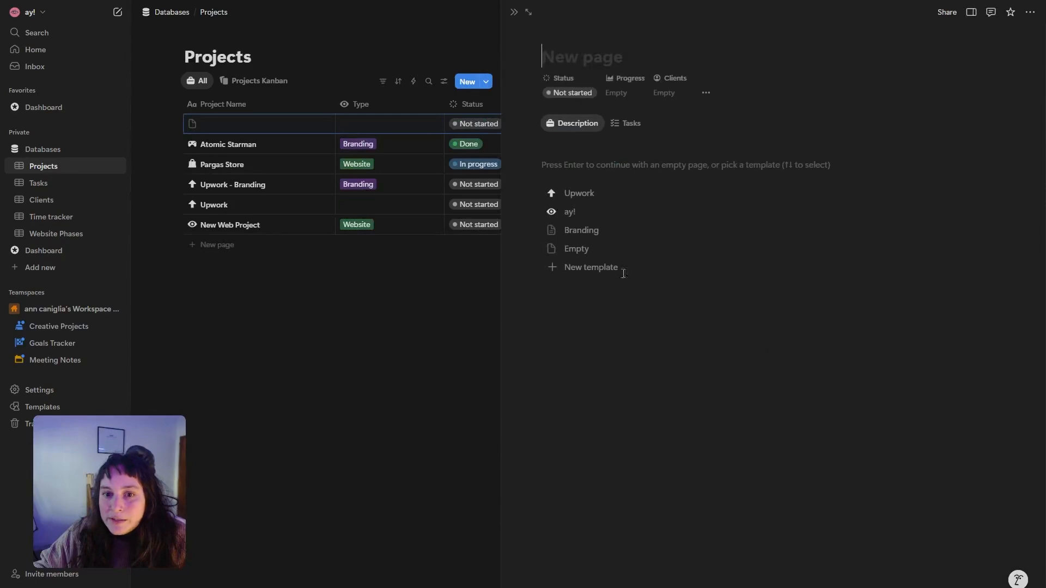
click(588, 238)
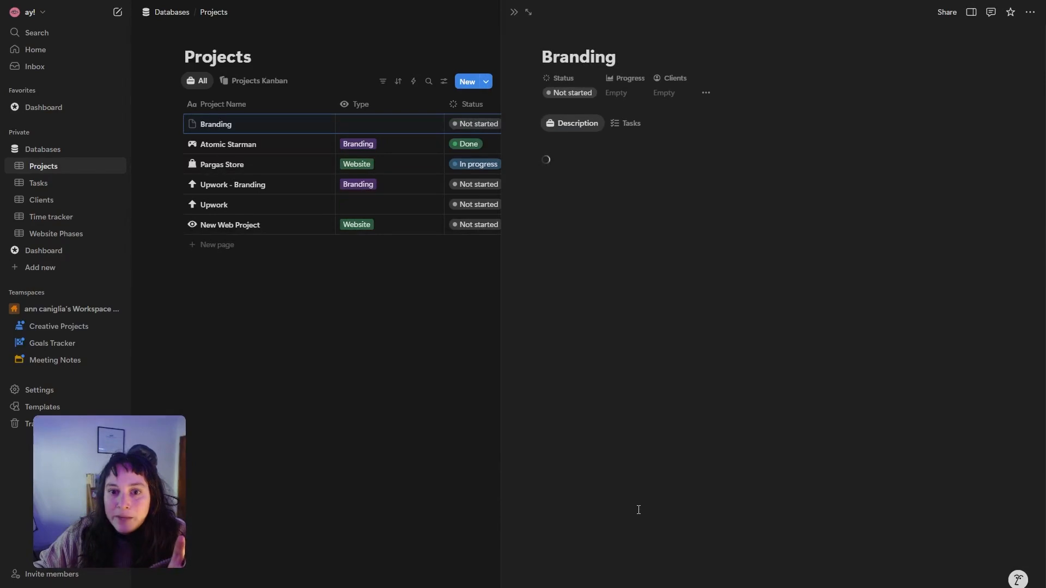
click(528, 12)
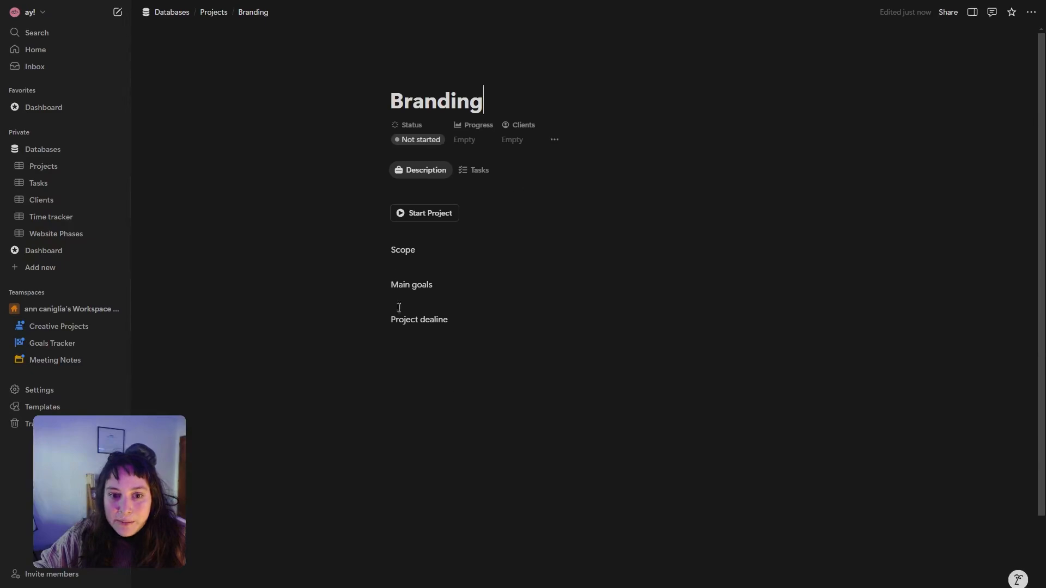
click(430, 215)
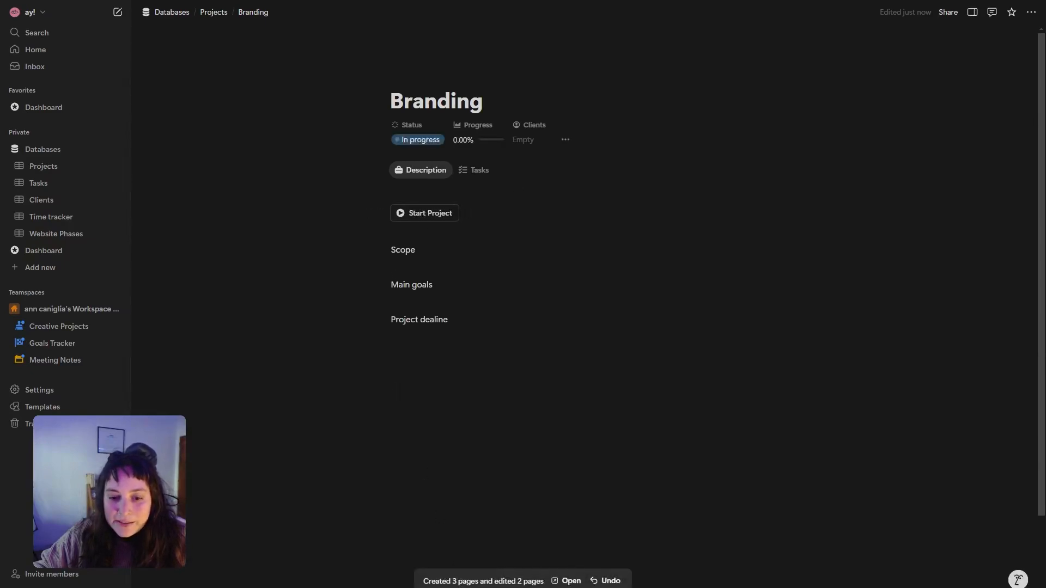
drag(425, 582, 545, 582)
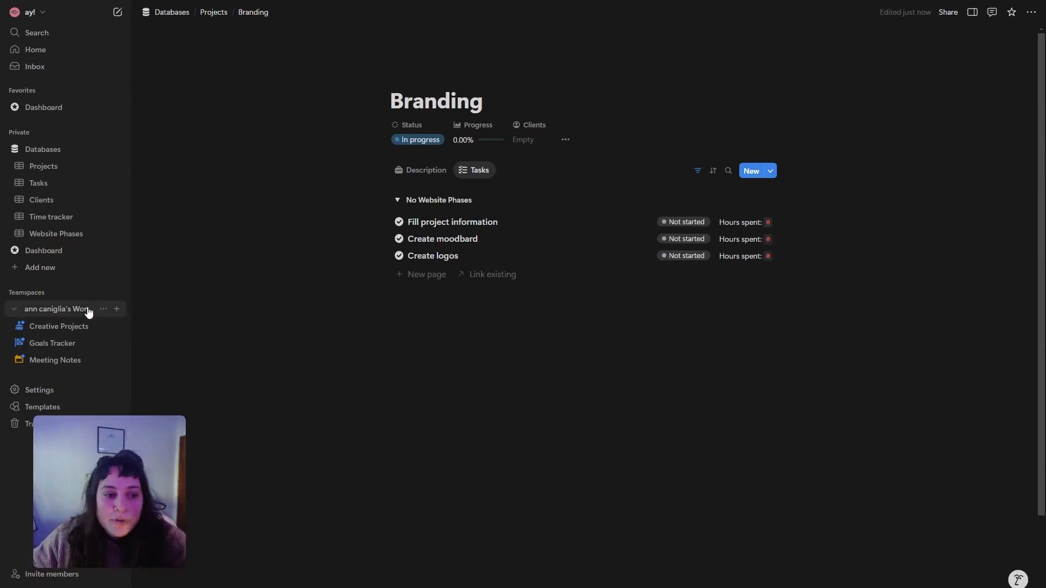
Reopen the Branding template from the Projects database and move the Start Project button's "Create logos" action above "Fill project information".
click(204, 14)
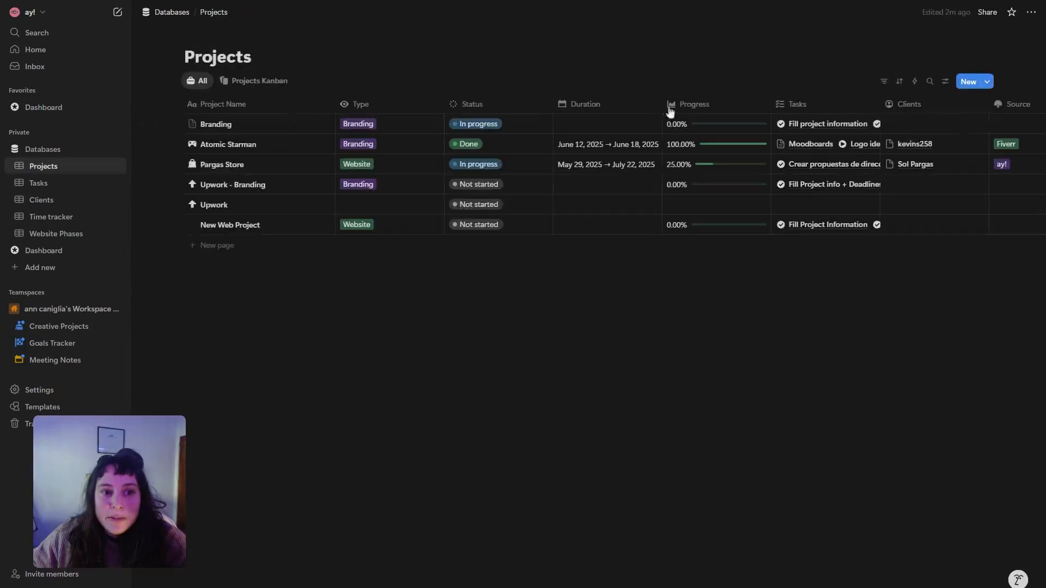
click(987, 81)
click(1029, 149)
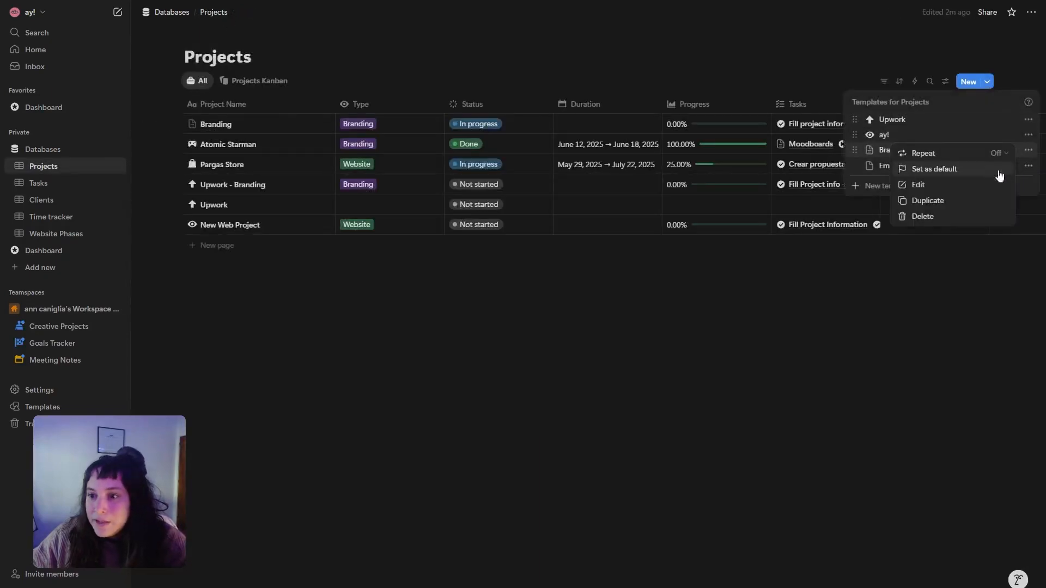
click(961, 183)
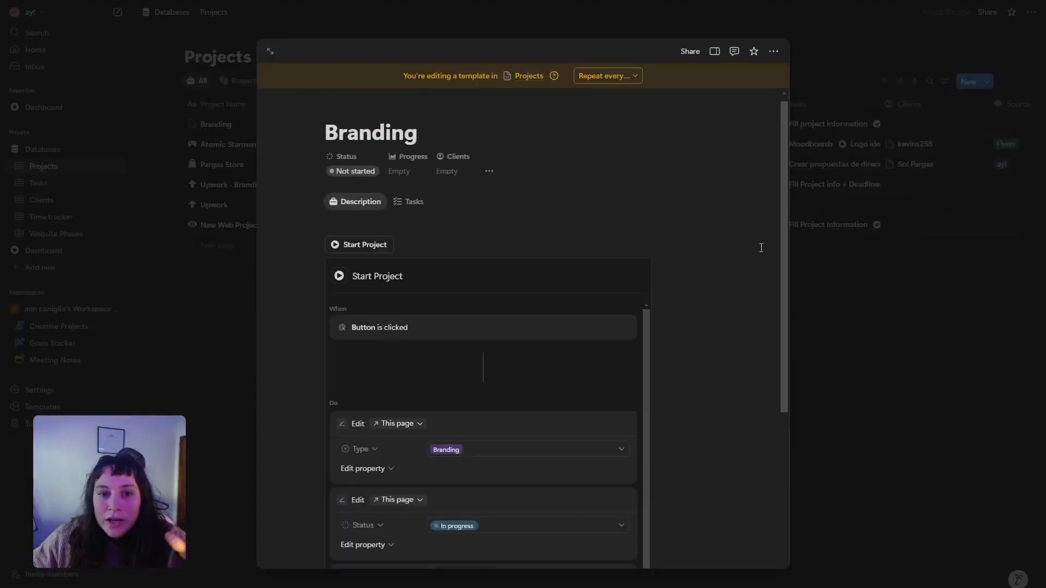
scroll(514, 266, down, 2)
scroll(515, 266, down, 6)
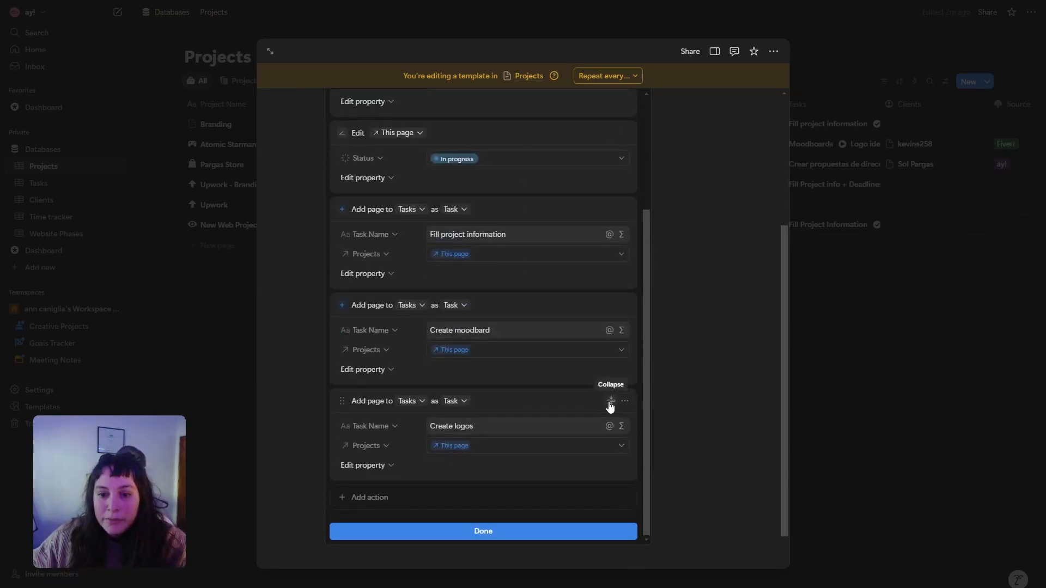
drag(610, 407, 544, 213)
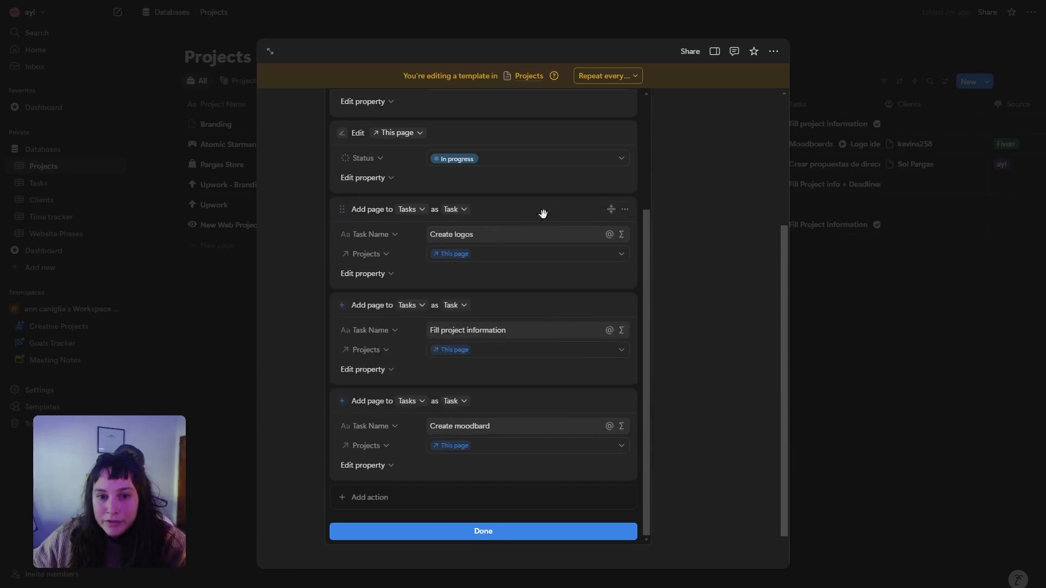
scroll(514, 227, up, 3)
scroll(513, 226, down, 5)
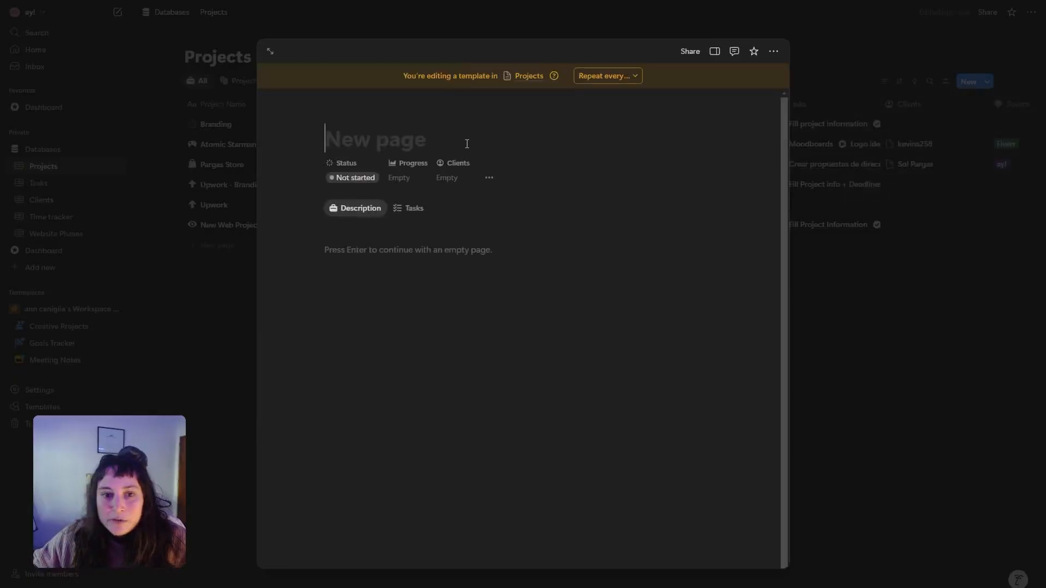
Title the new Projects template "Web Design Project".
text(W)
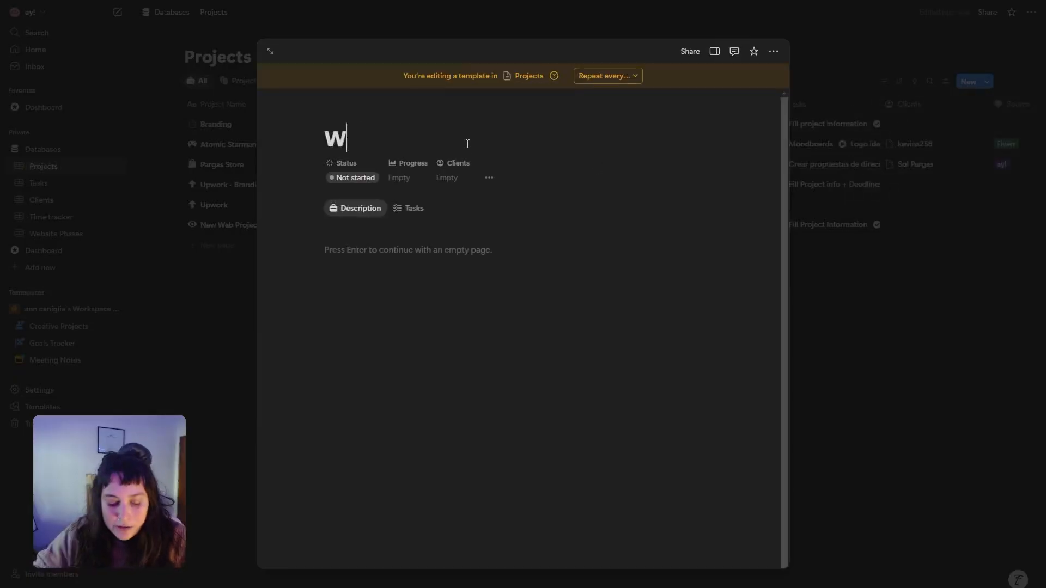
text(eb Design Prokjec)
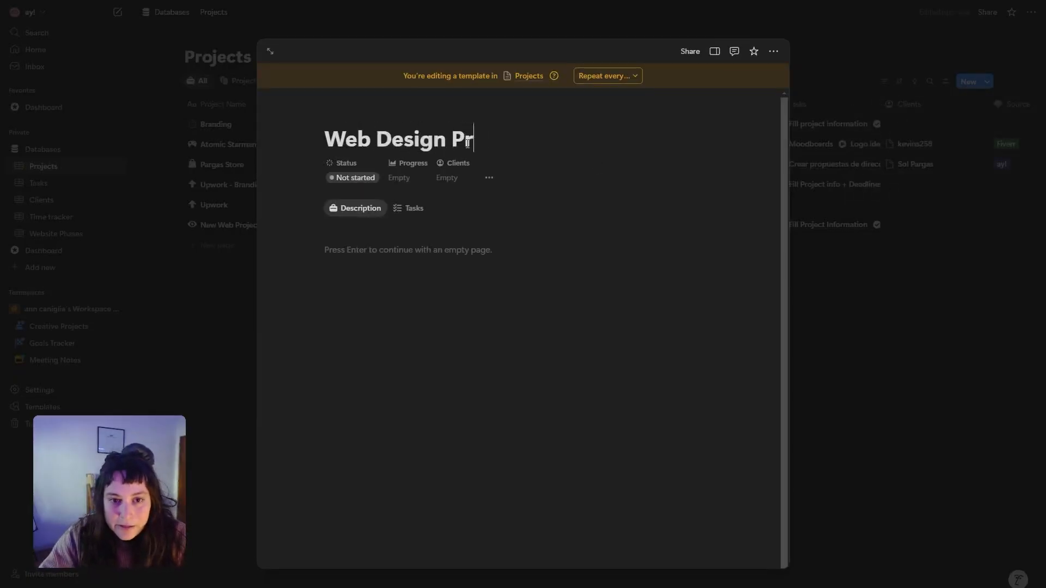
key(BackSpace)
key(BackSpace)
key(BackSpace)
key(BackSpace)
text(ject)
Insert a button block at the start of the Web Design Project template's body.
key(Return)
text(/)
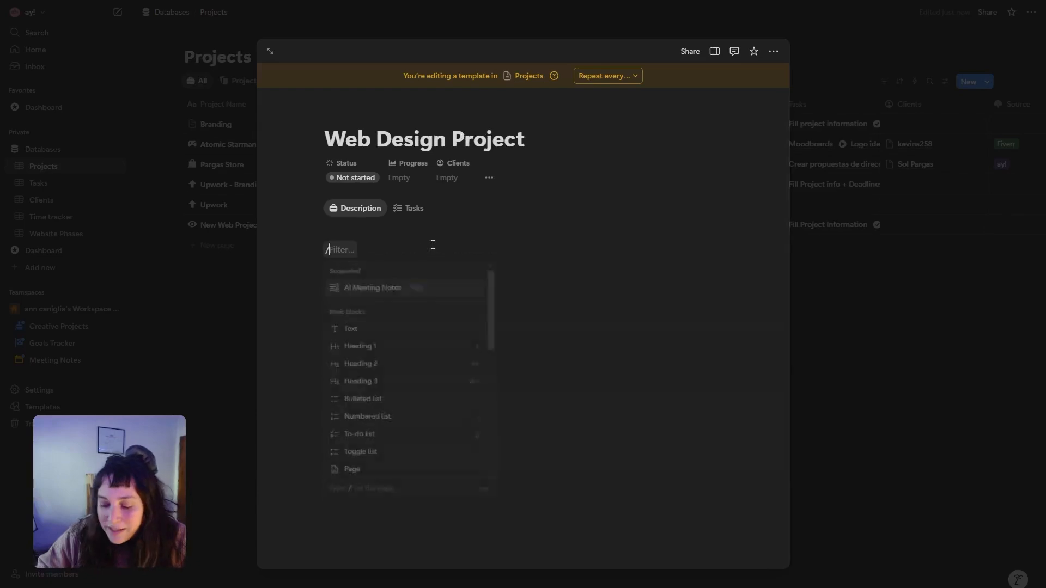
text(but)
key(Return)
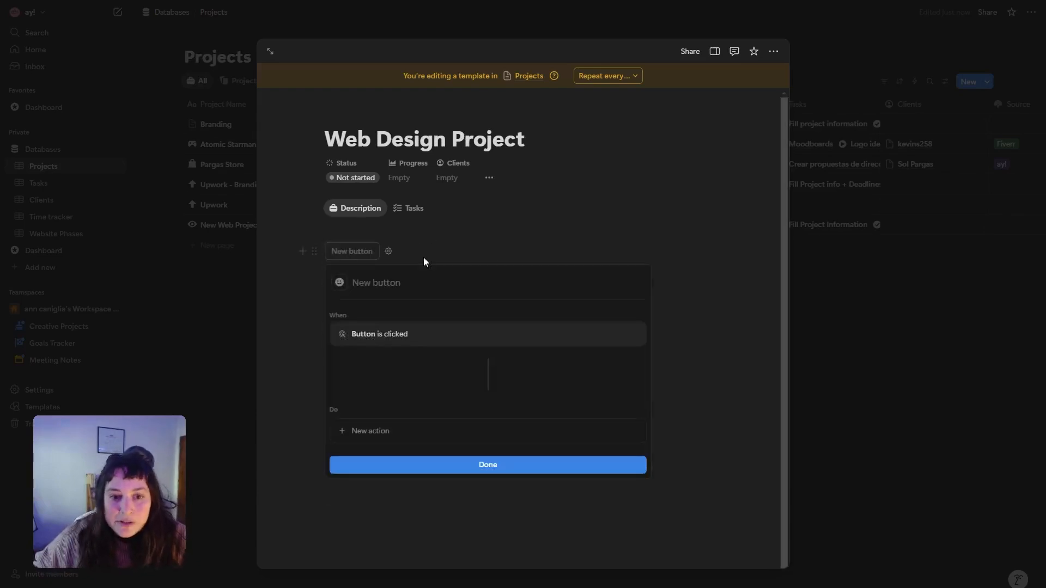